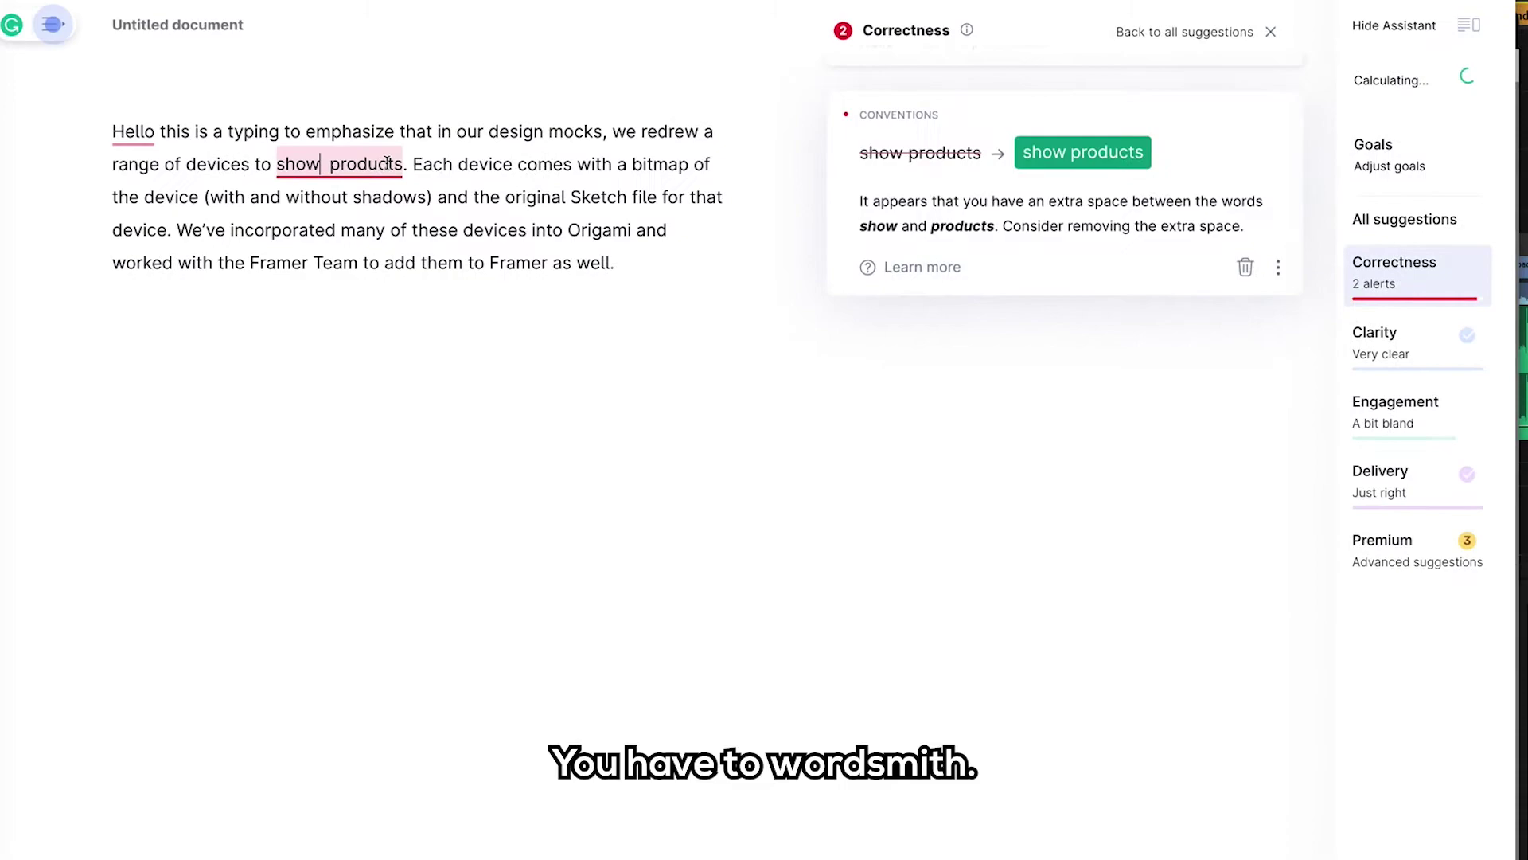
Step: Accept Grammarly's fixes: remove the double space in 'show products' and add a comma after 'Hello'
click(1102, 157)
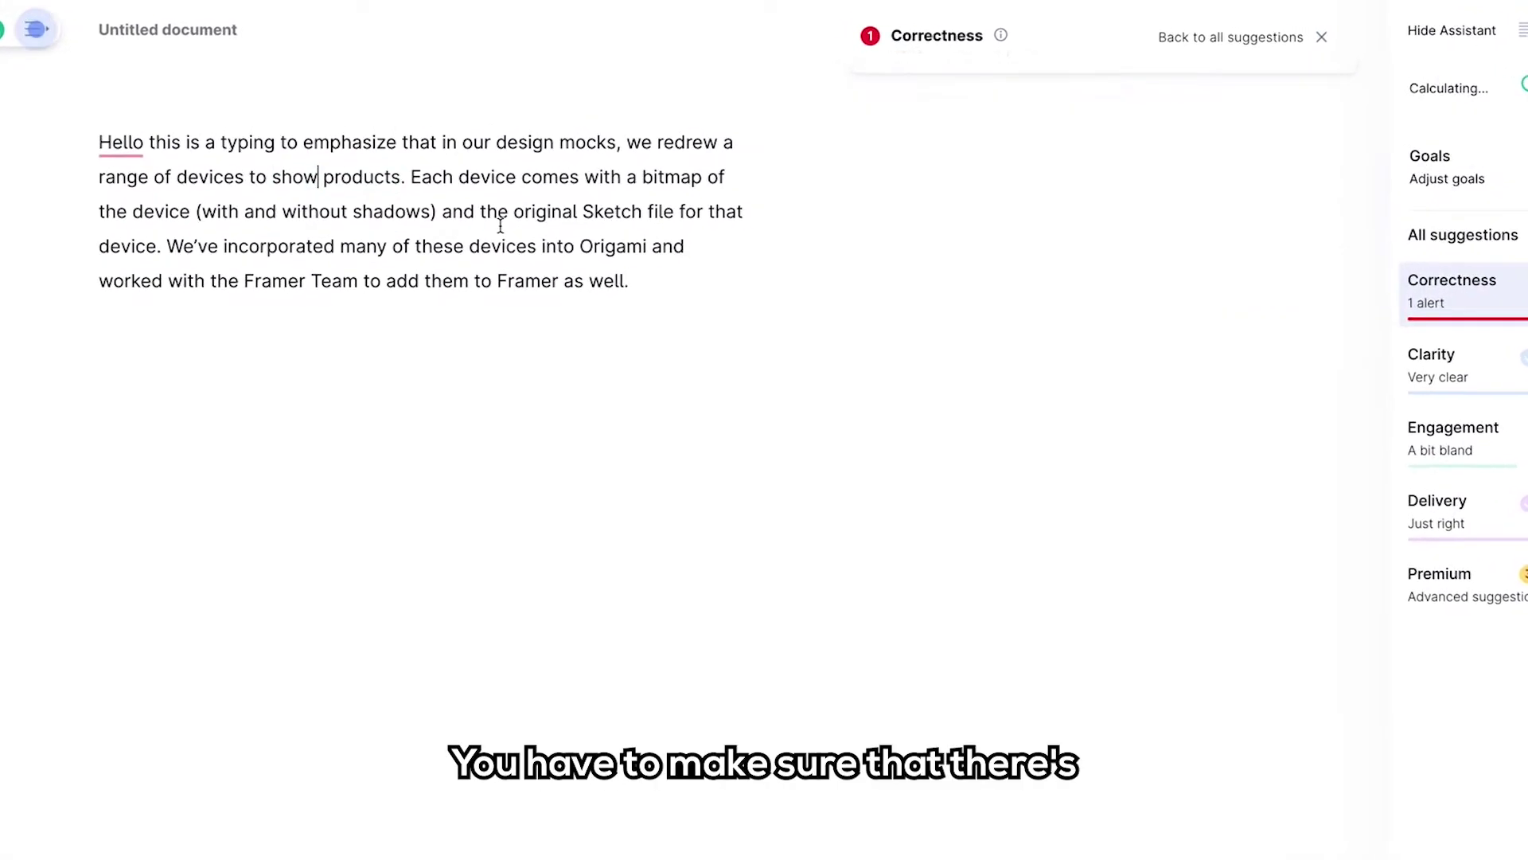
click(123, 151)
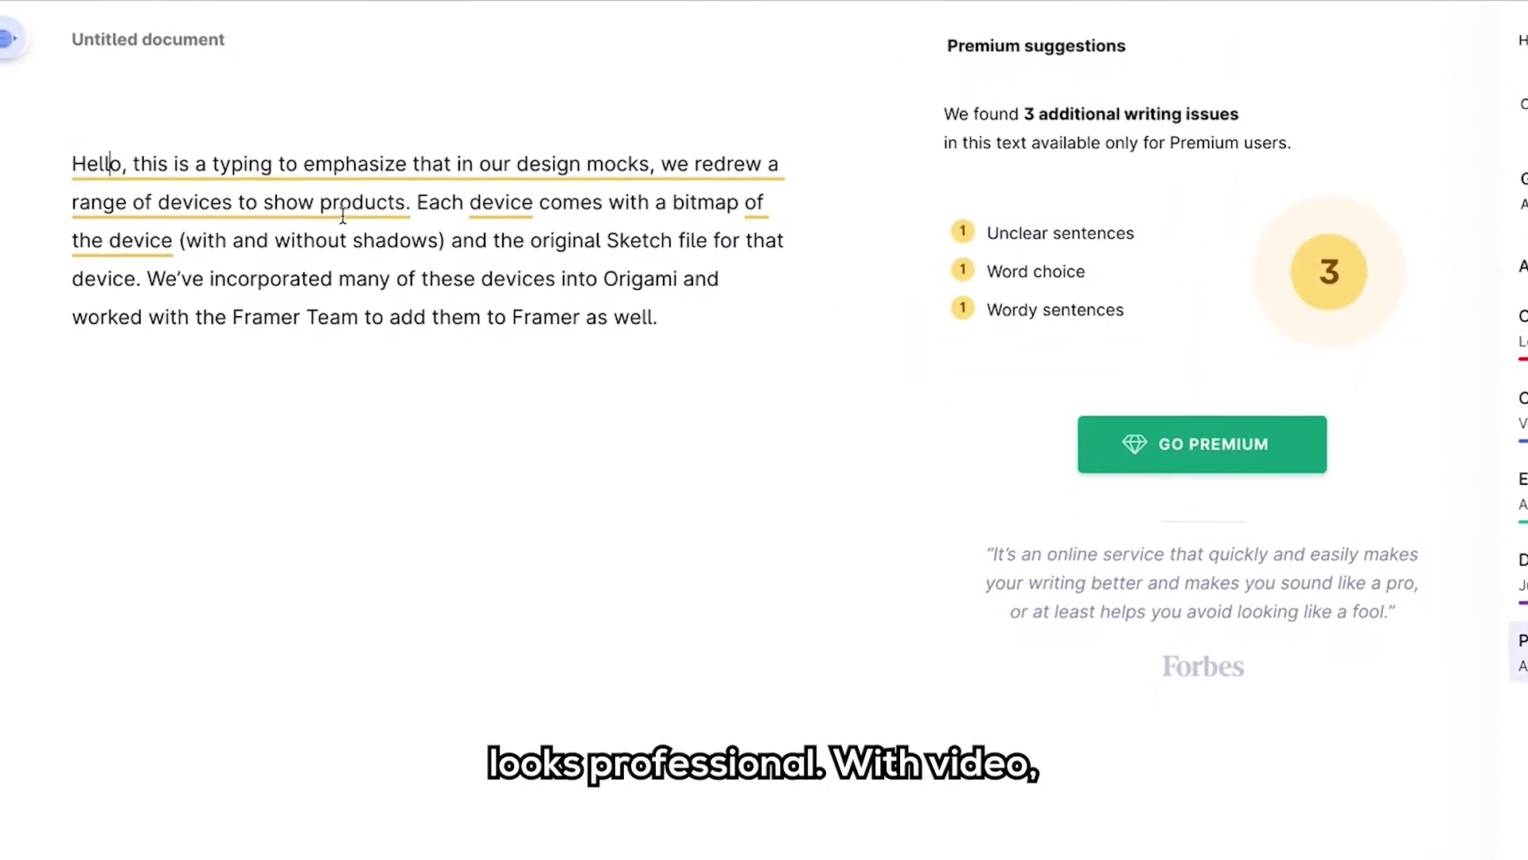
click(720, 327)
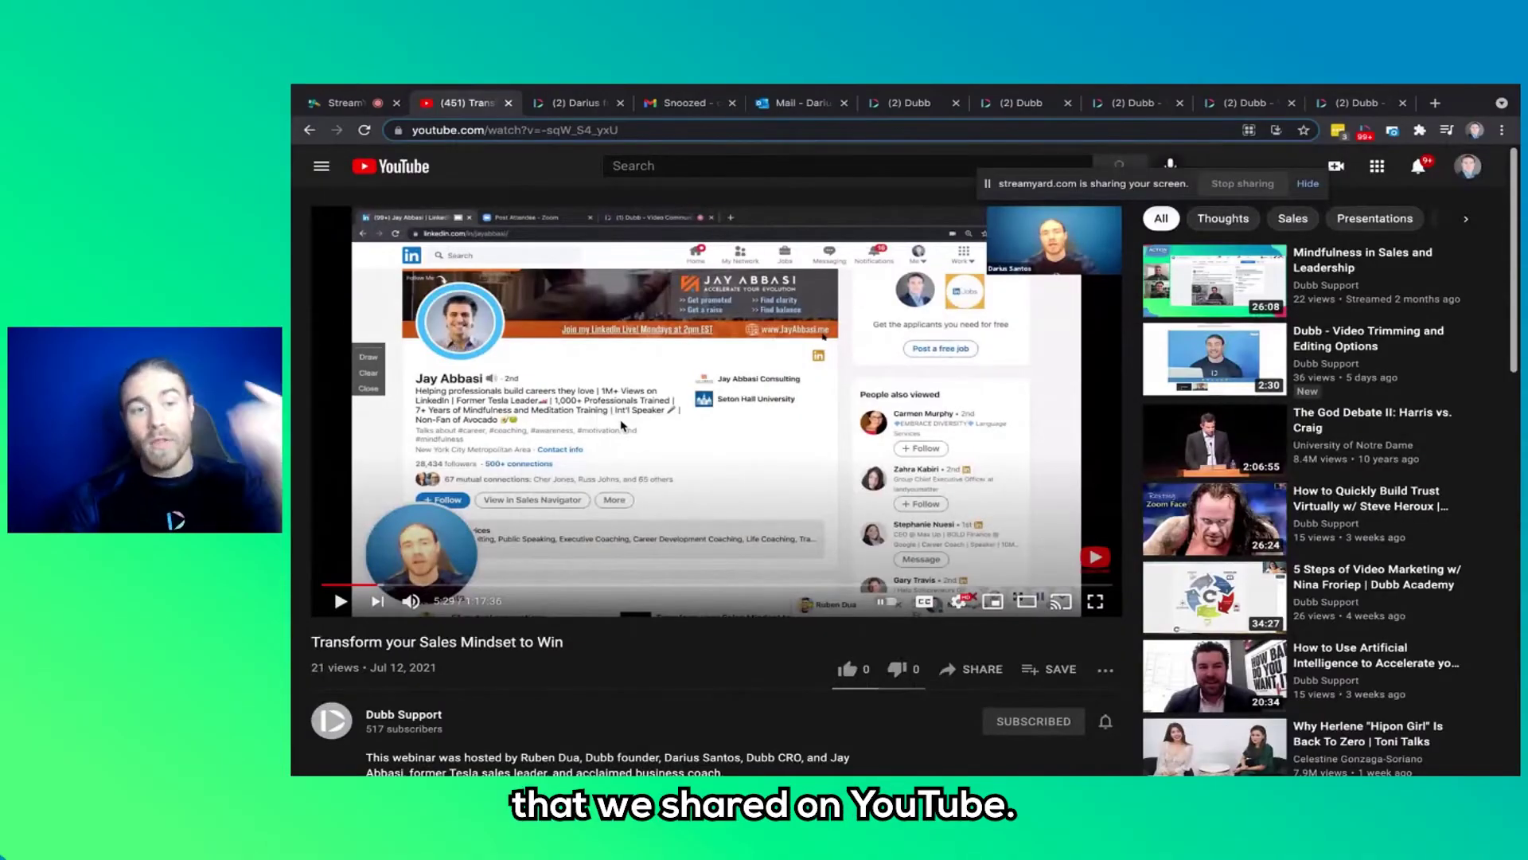
scroll(707, 500, down, 1)
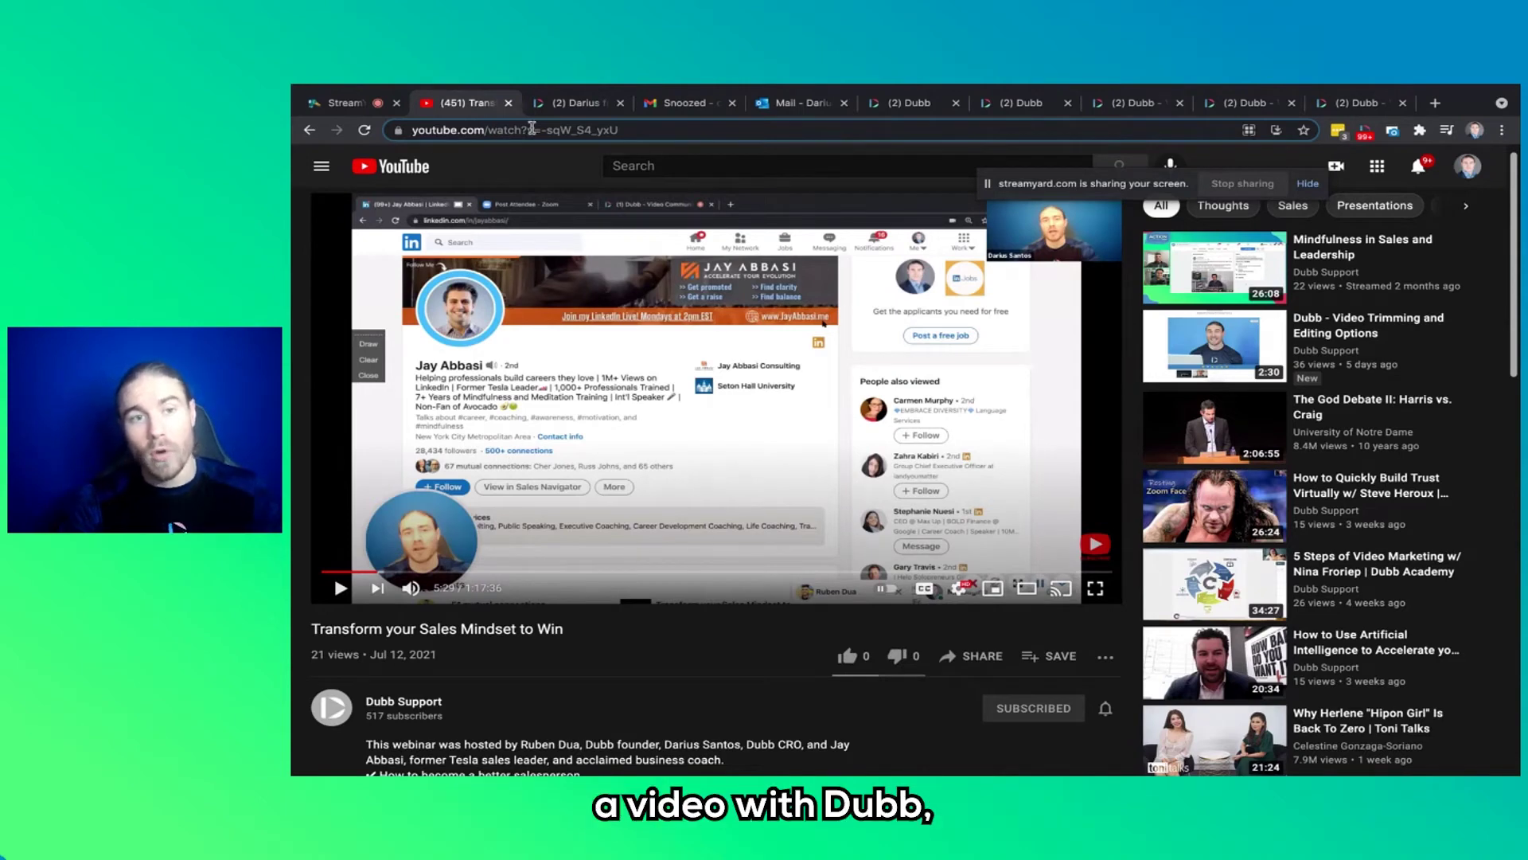
Step: Scroll through the branded Darius Dubb video page to review its content
click(575, 102)
scroll(506, 367, down, 1)
scroll(506, 368, down, 4)
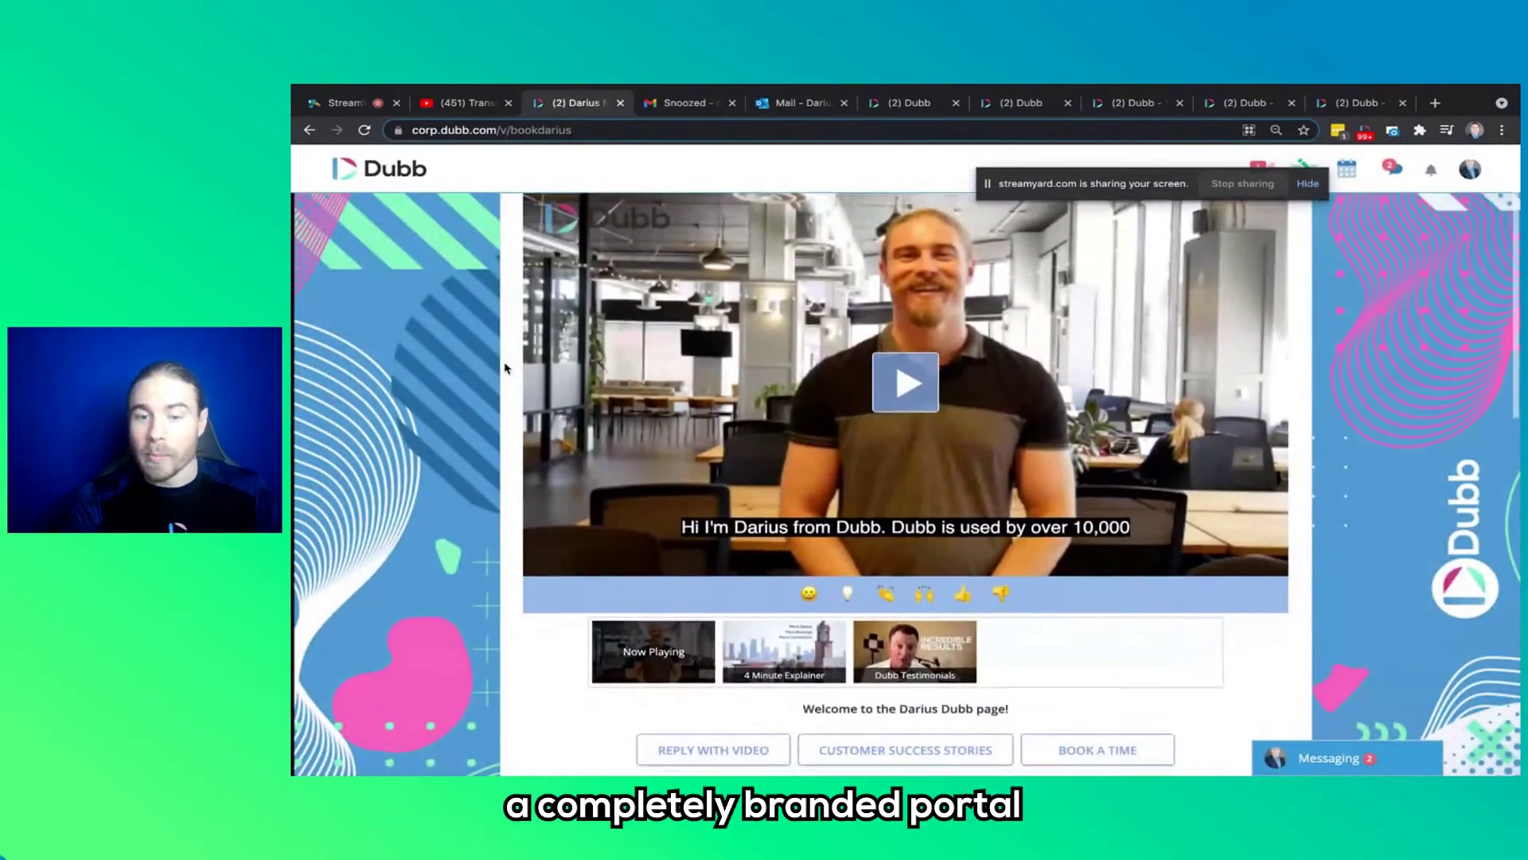
scroll(506, 368, up, 2)
scroll(507, 368, up, 2)
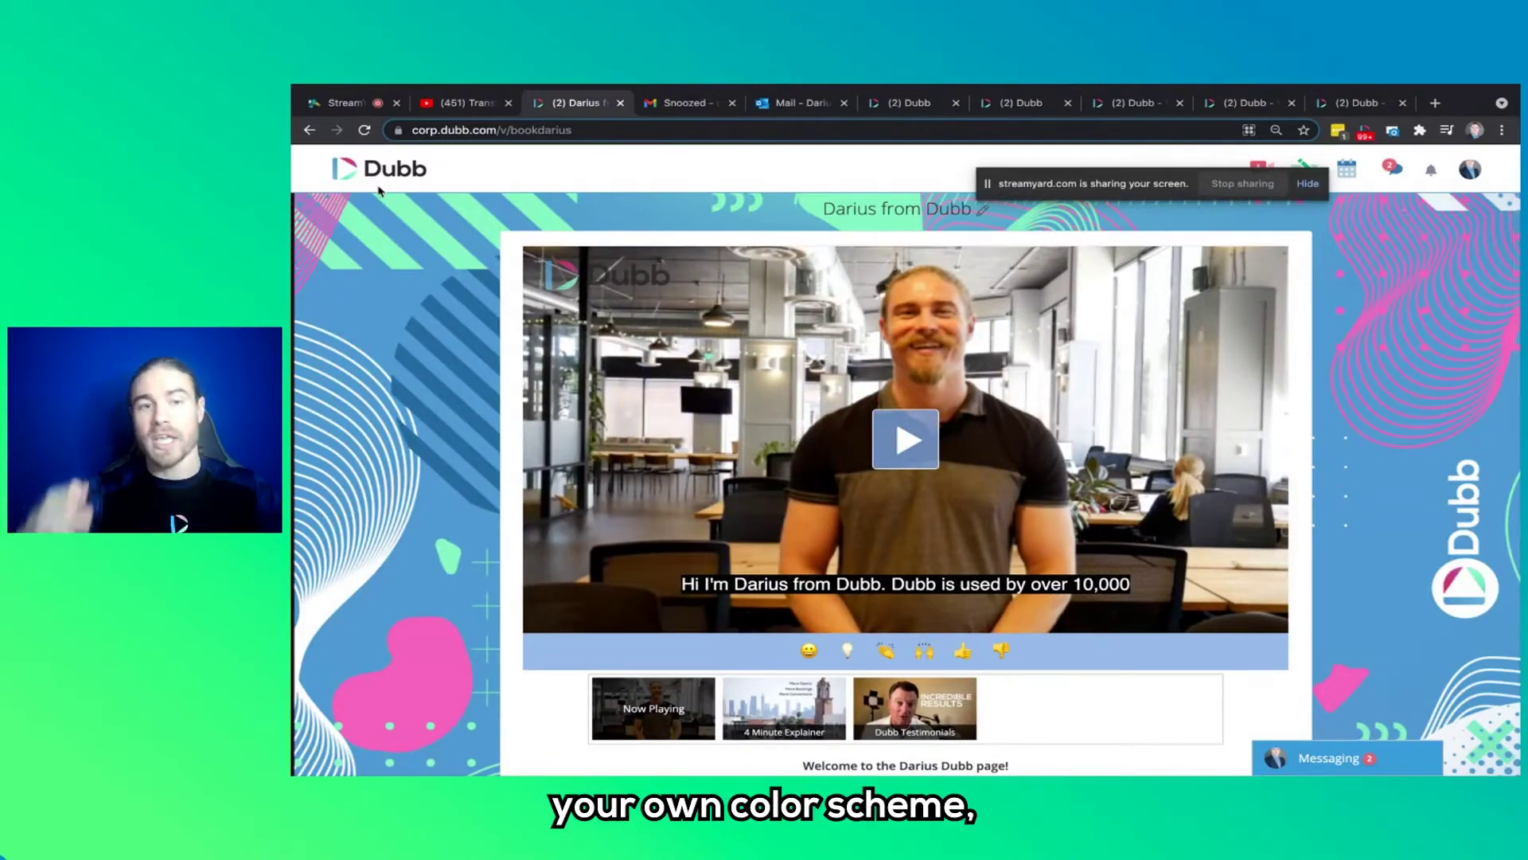
scroll(792, 552, down, 6)
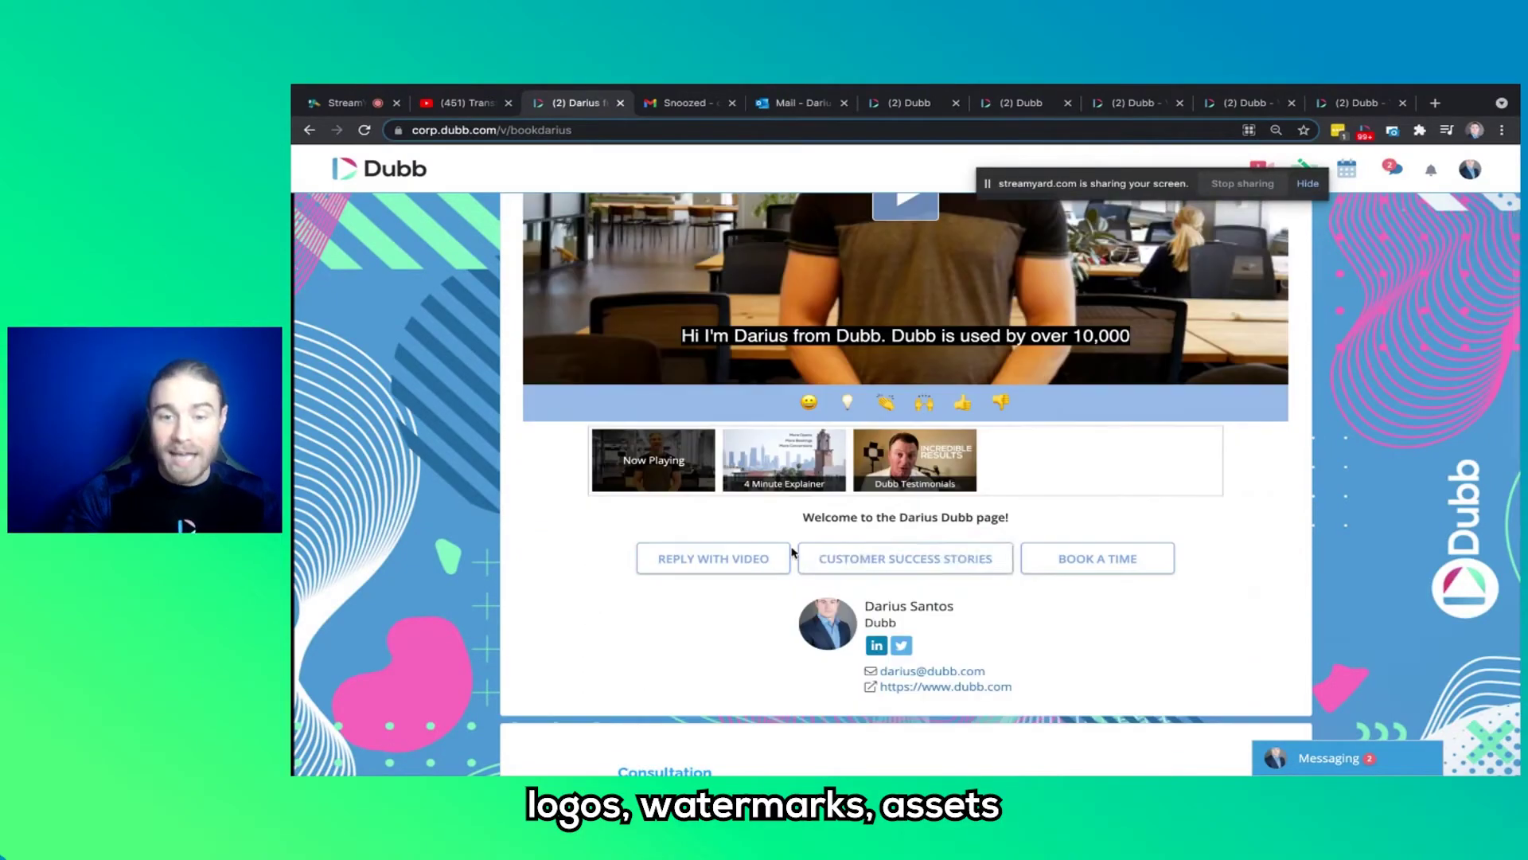
scroll(961, 521, up, 4)
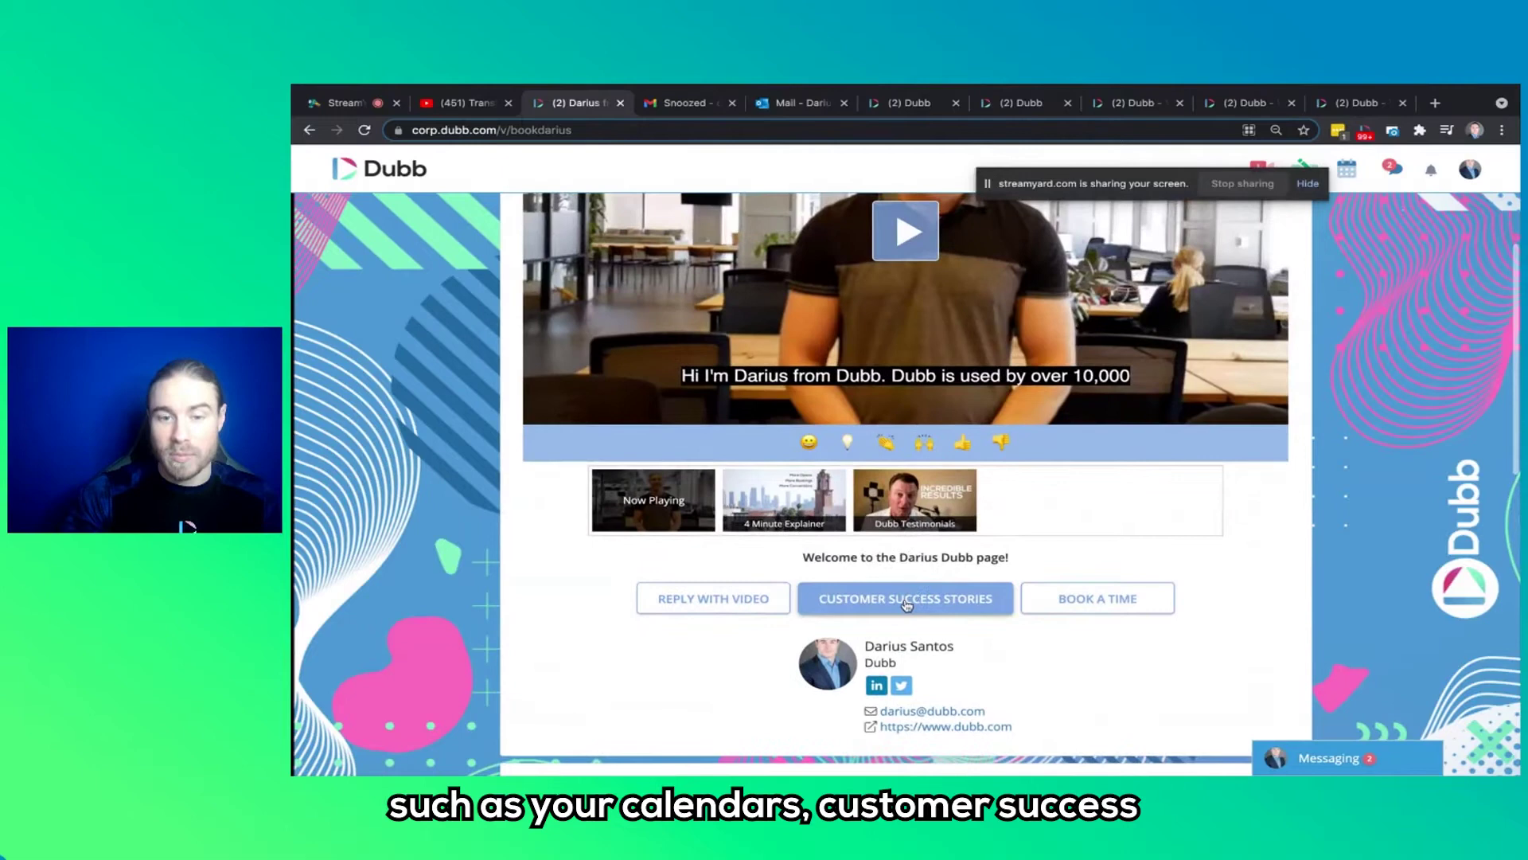
scroll(308, 637, up, 2)
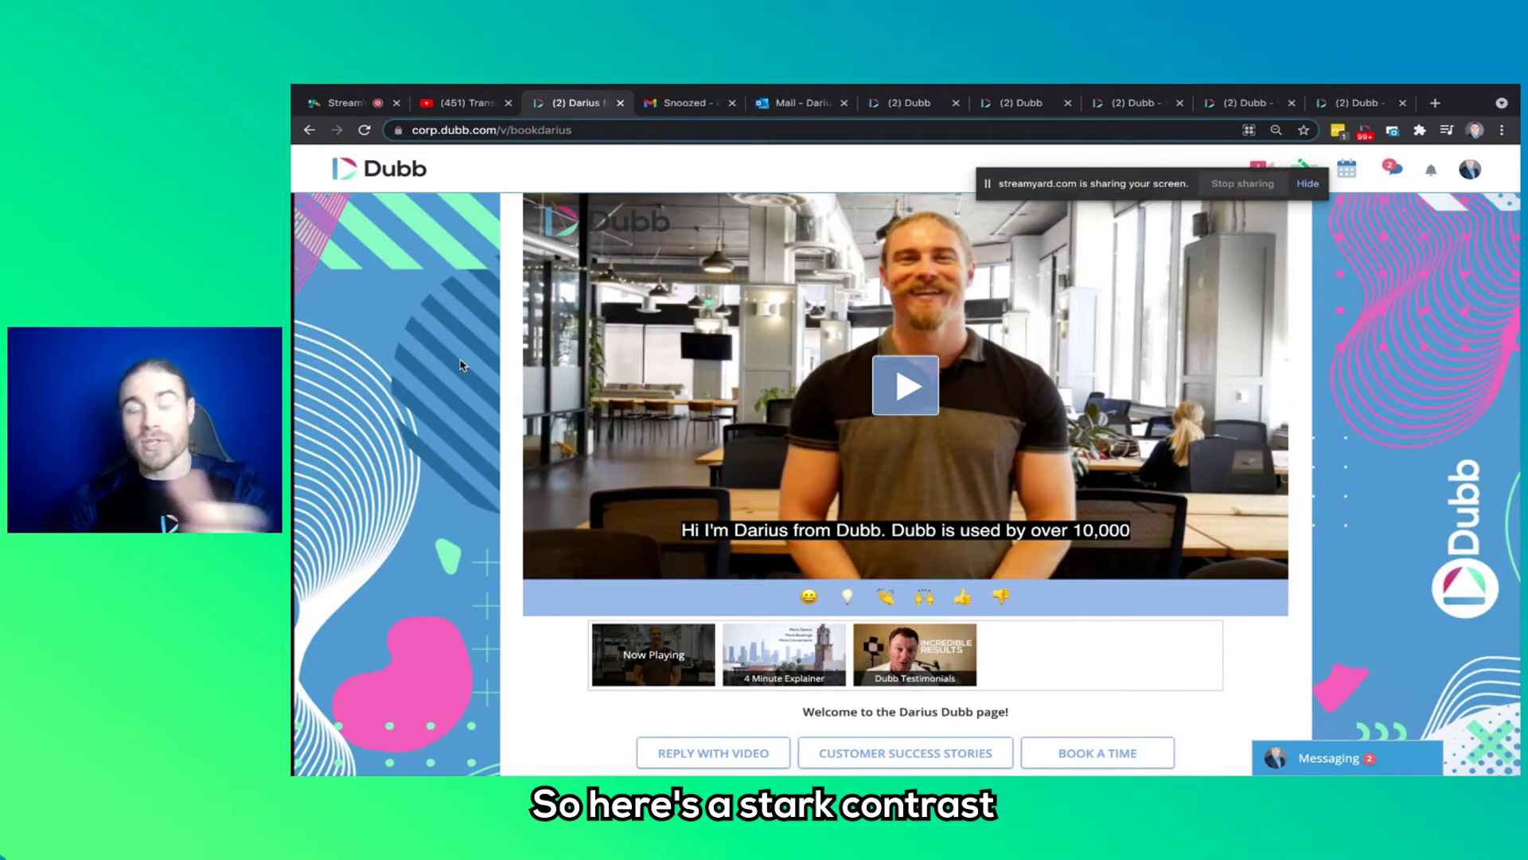
Step: Compare the page with the YouTube version, then move on to the Gmail new message draft
click(451, 104)
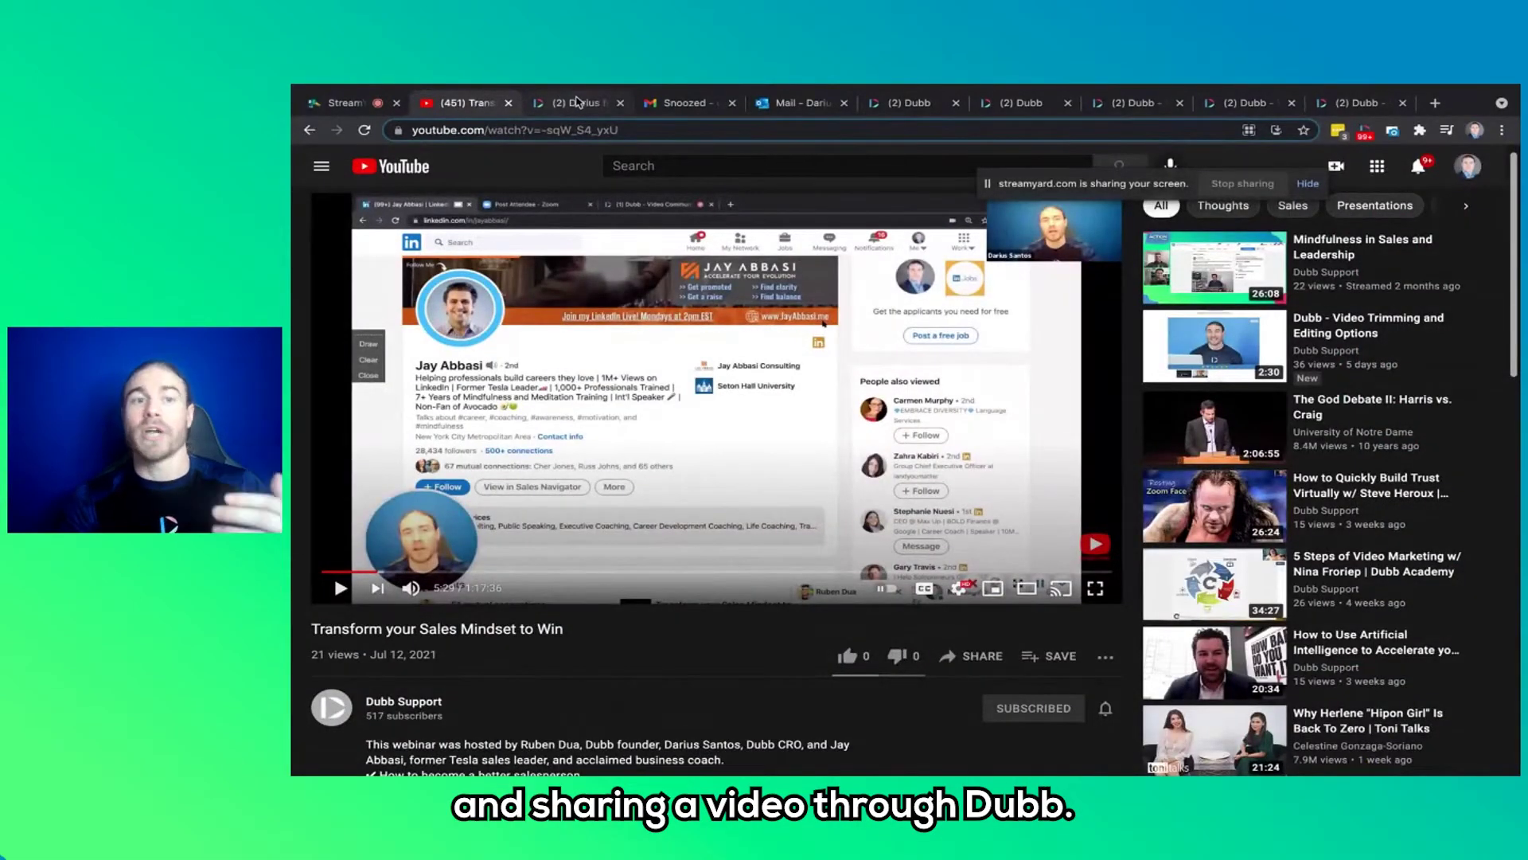
click(574, 103)
scroll(889, 580, down, 1)
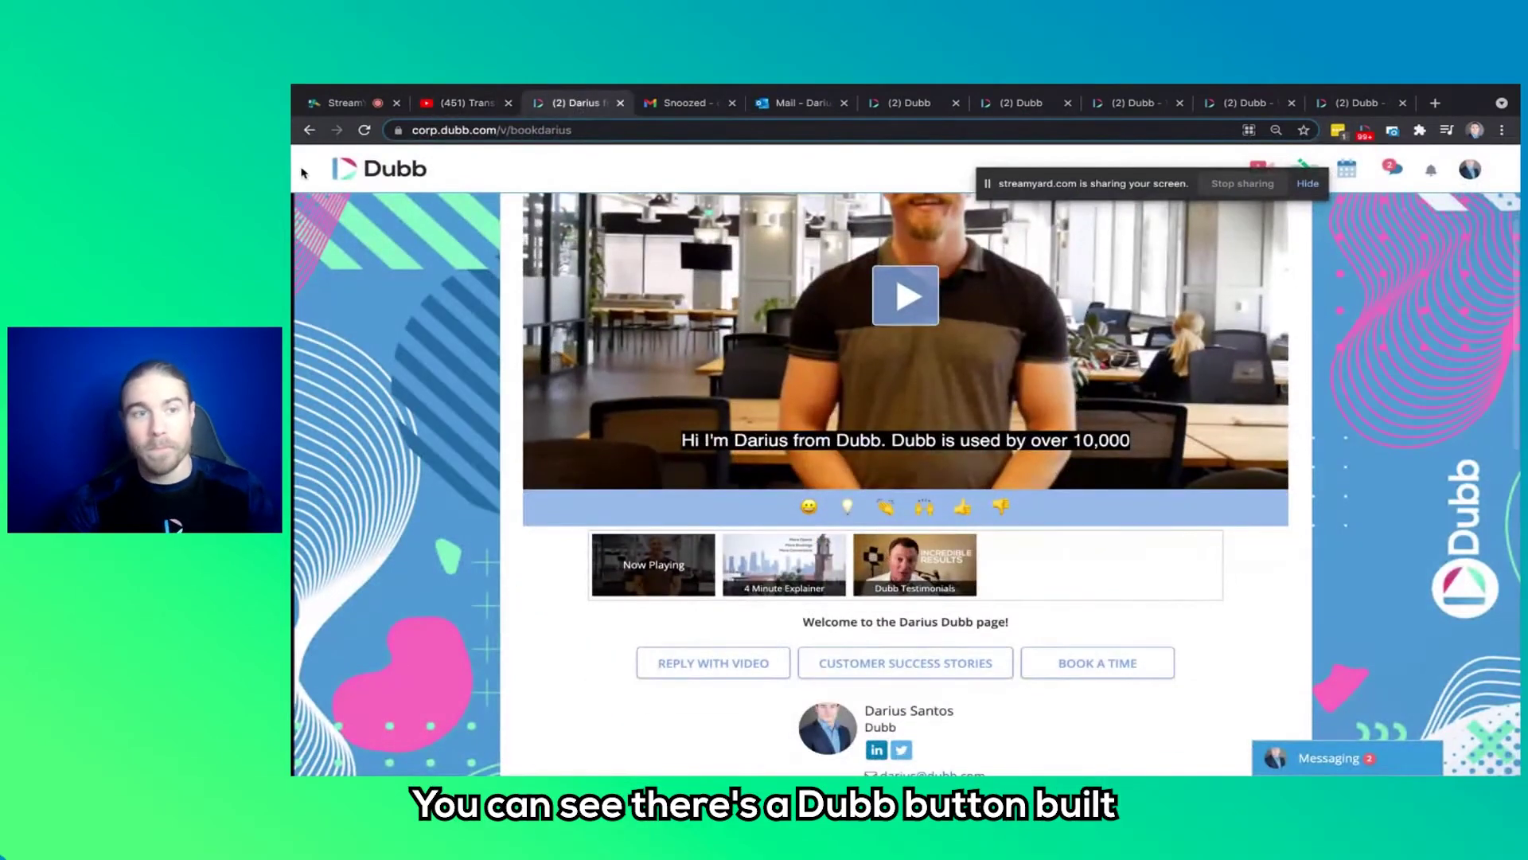
key(ctrl+Tab)
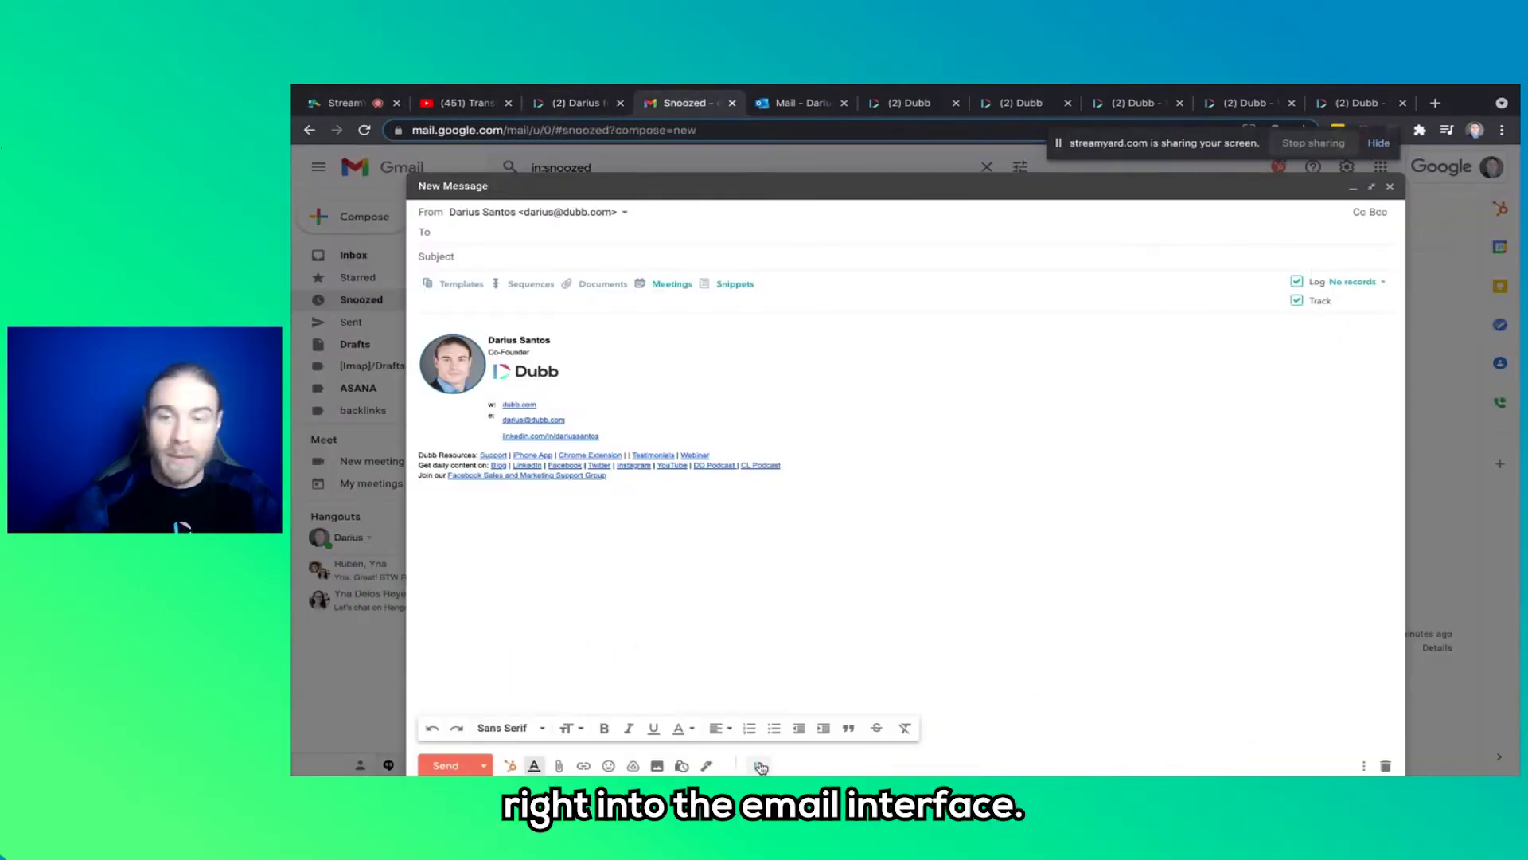
Step: Move the screen-sharing notice lower, then open and close the Dubb recorder extension
drag(1163, 159, 1162, 229)
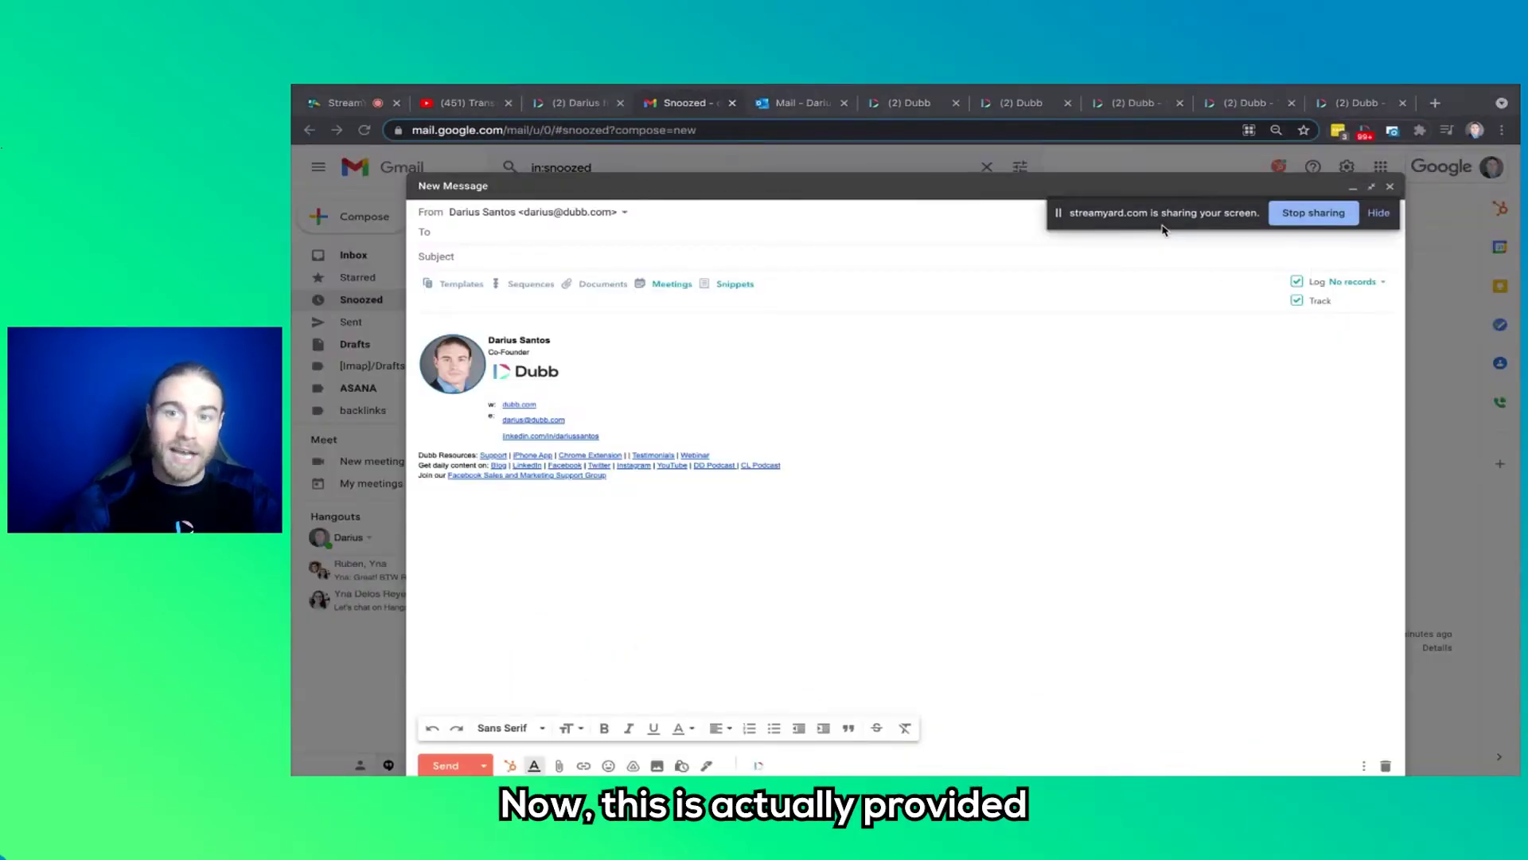
click(1366, 132)
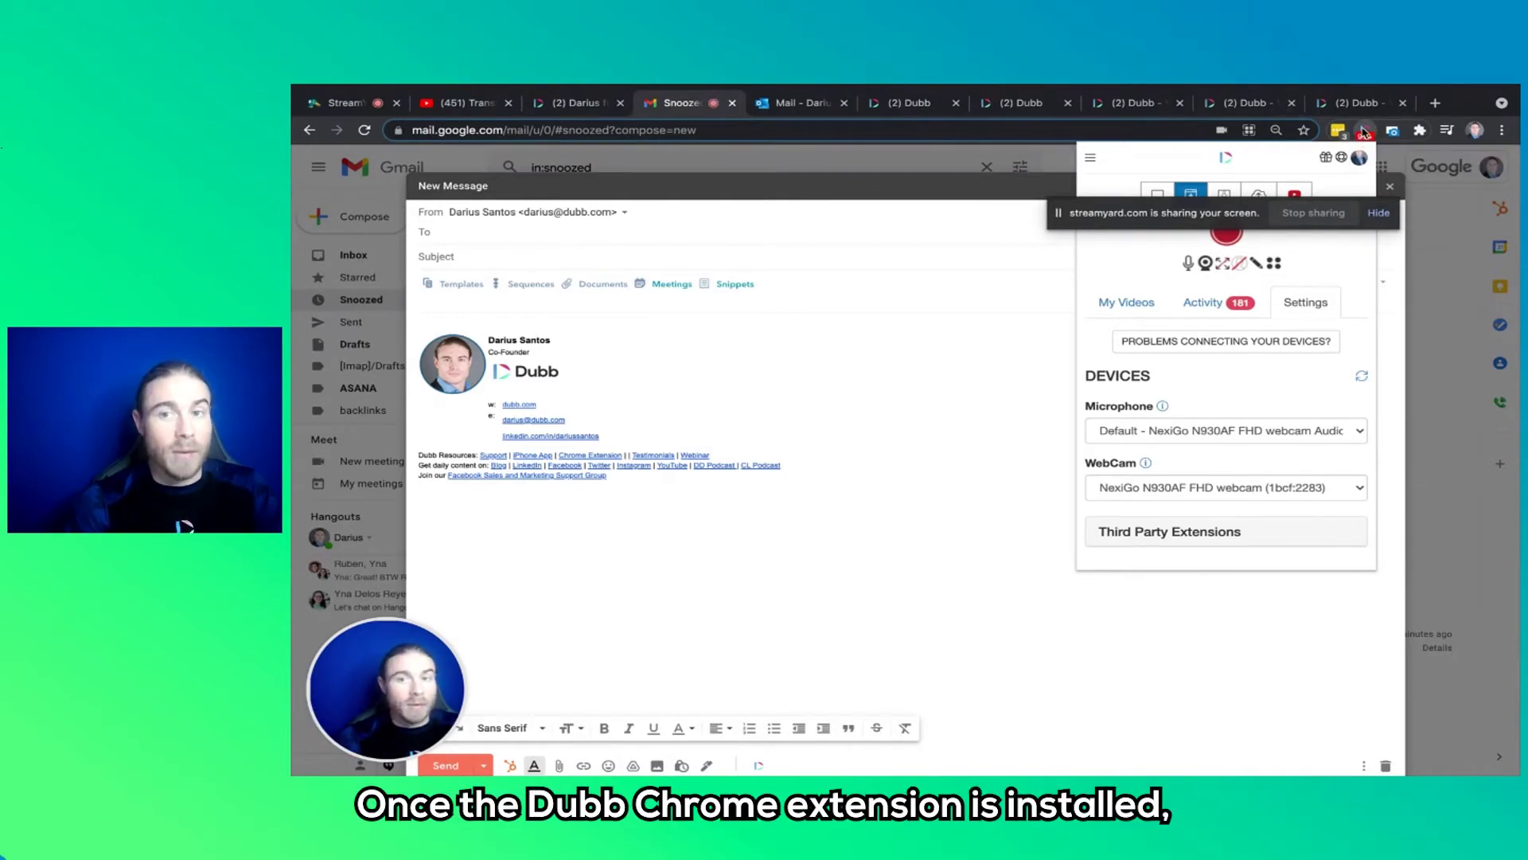
click(920, 396)
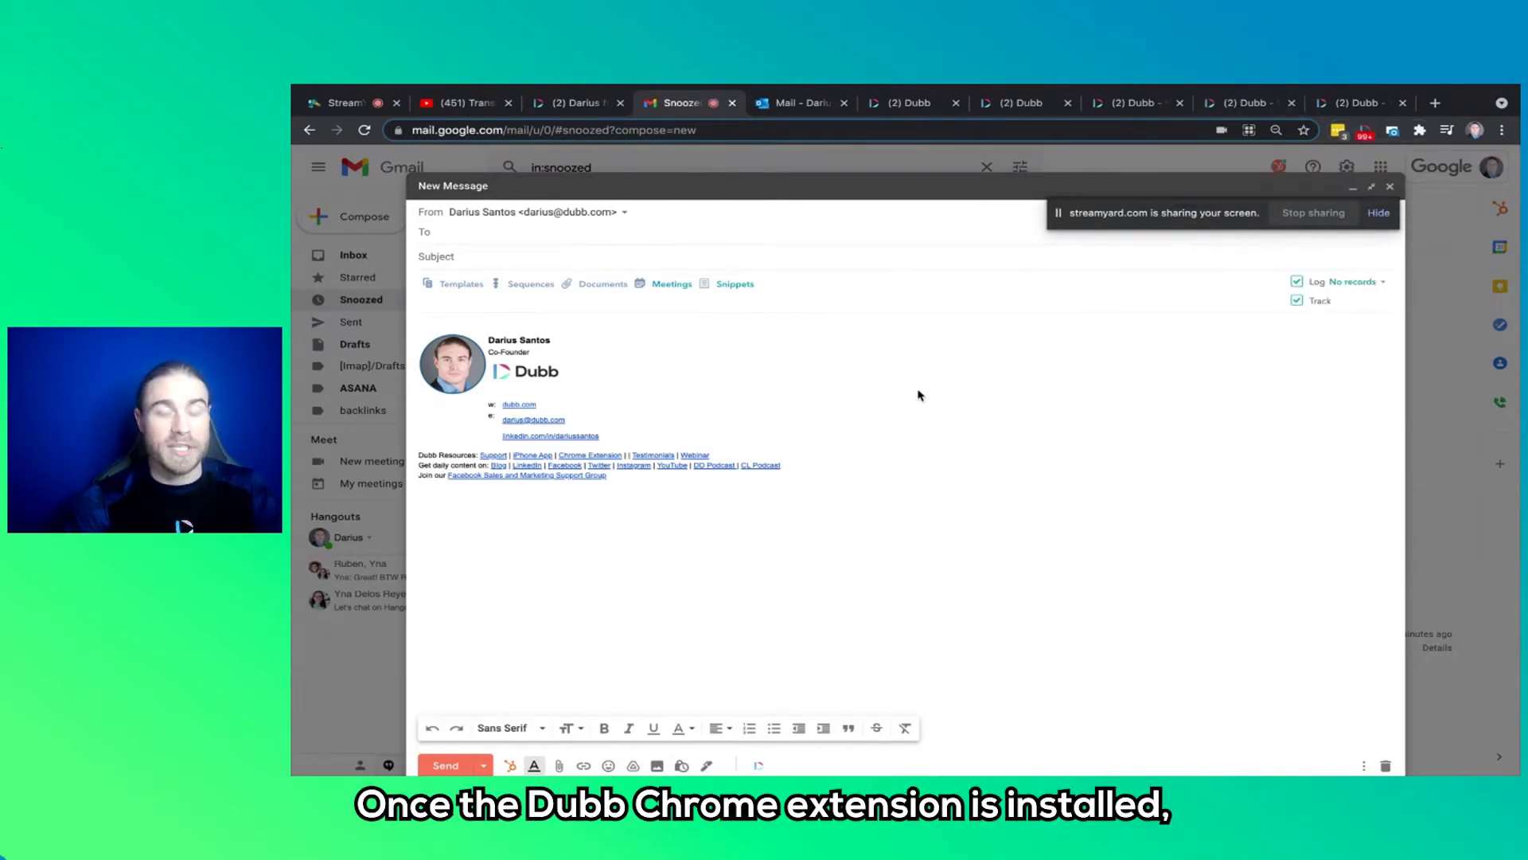
Step: View the draft's Dubb video library Record and Upload options, then return to the branded Dubb page
click(755, 766)
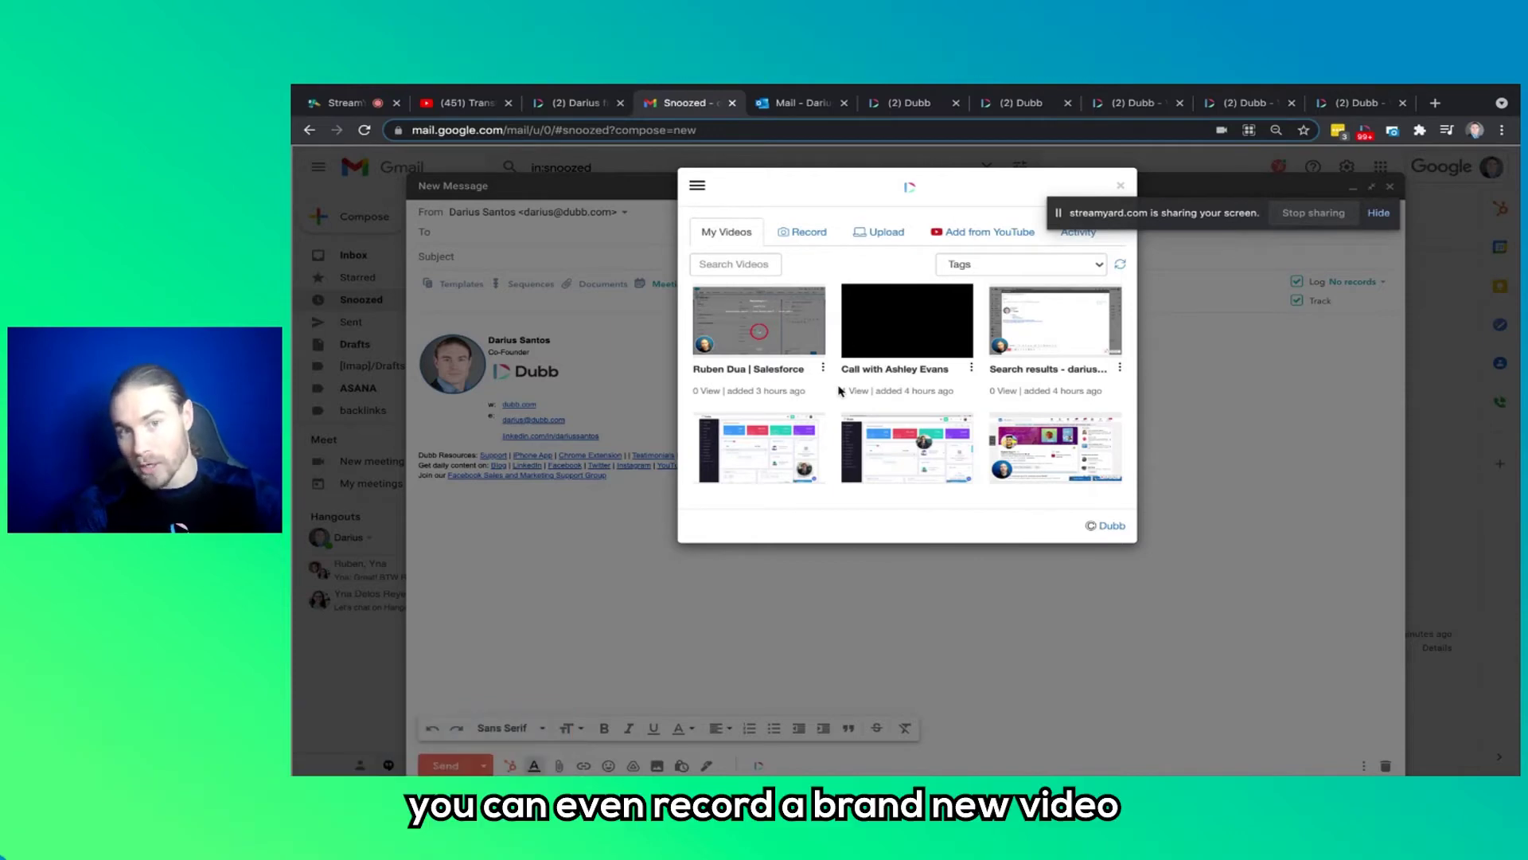
click(810, 233)
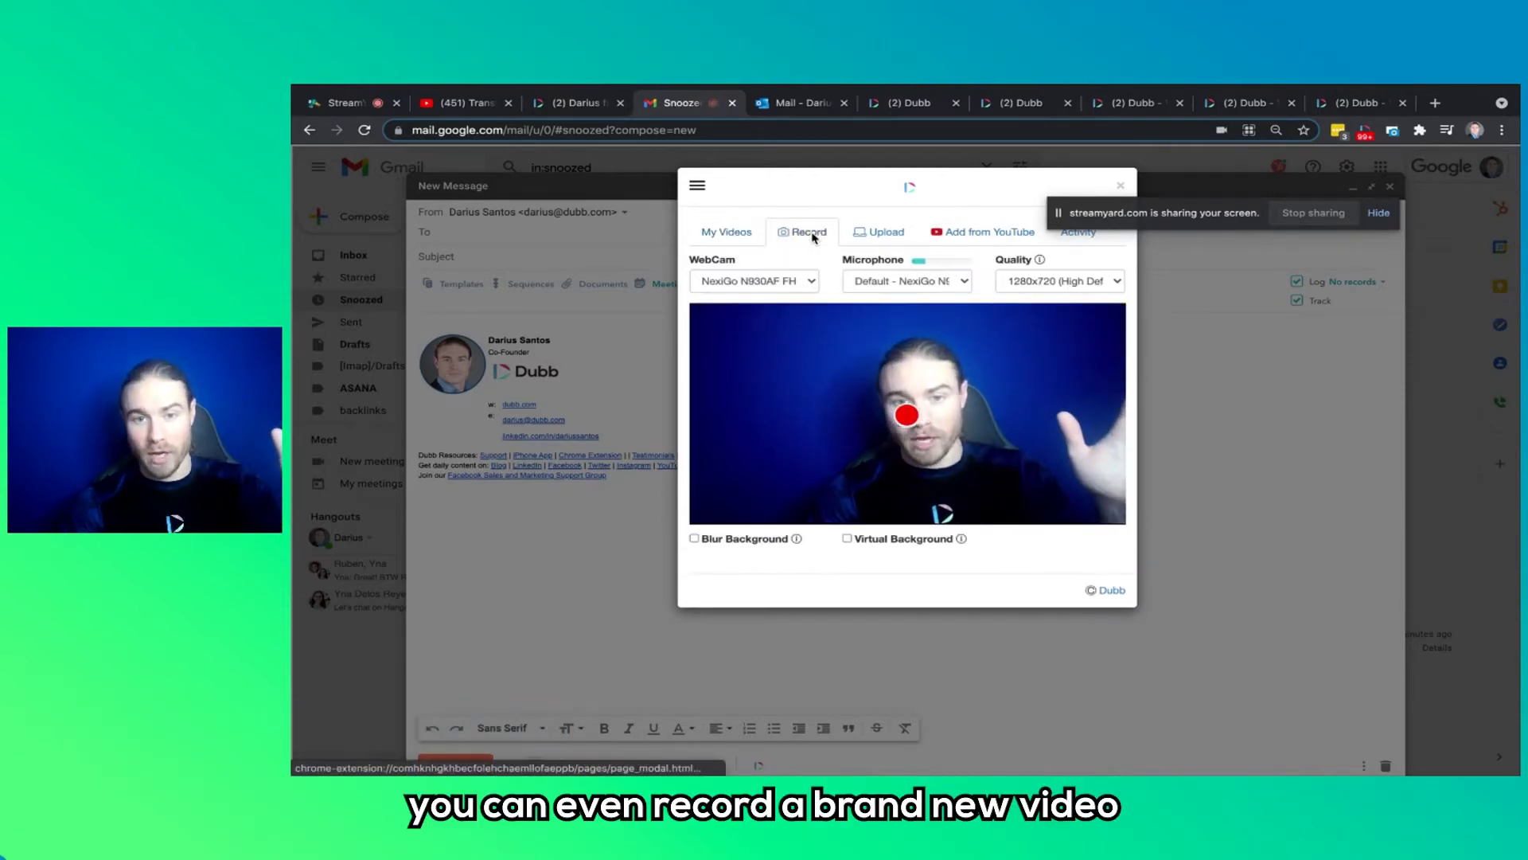
click(882, 237)
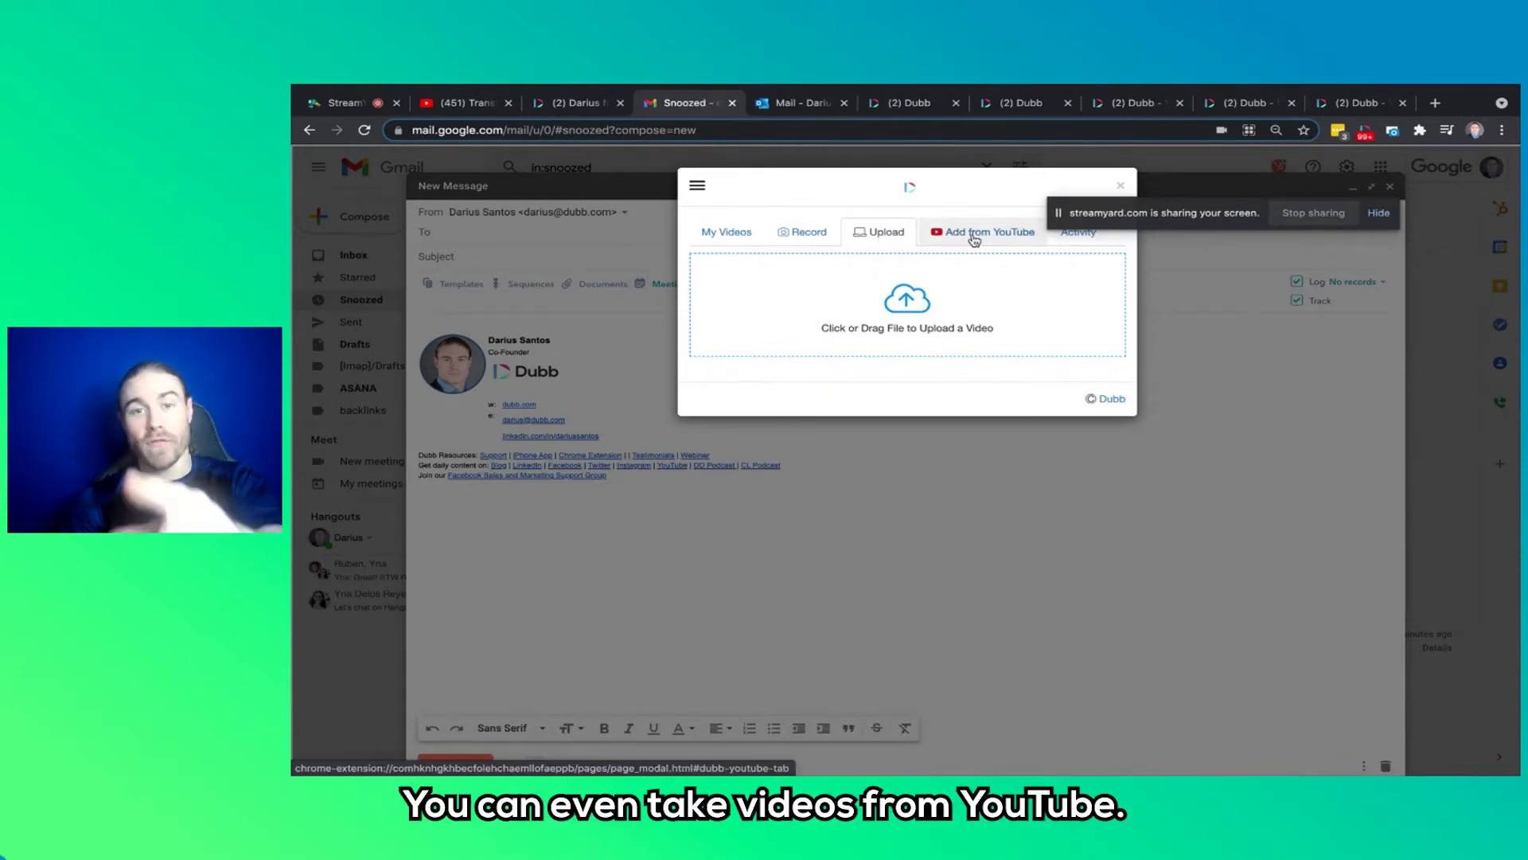
click(574, 103)
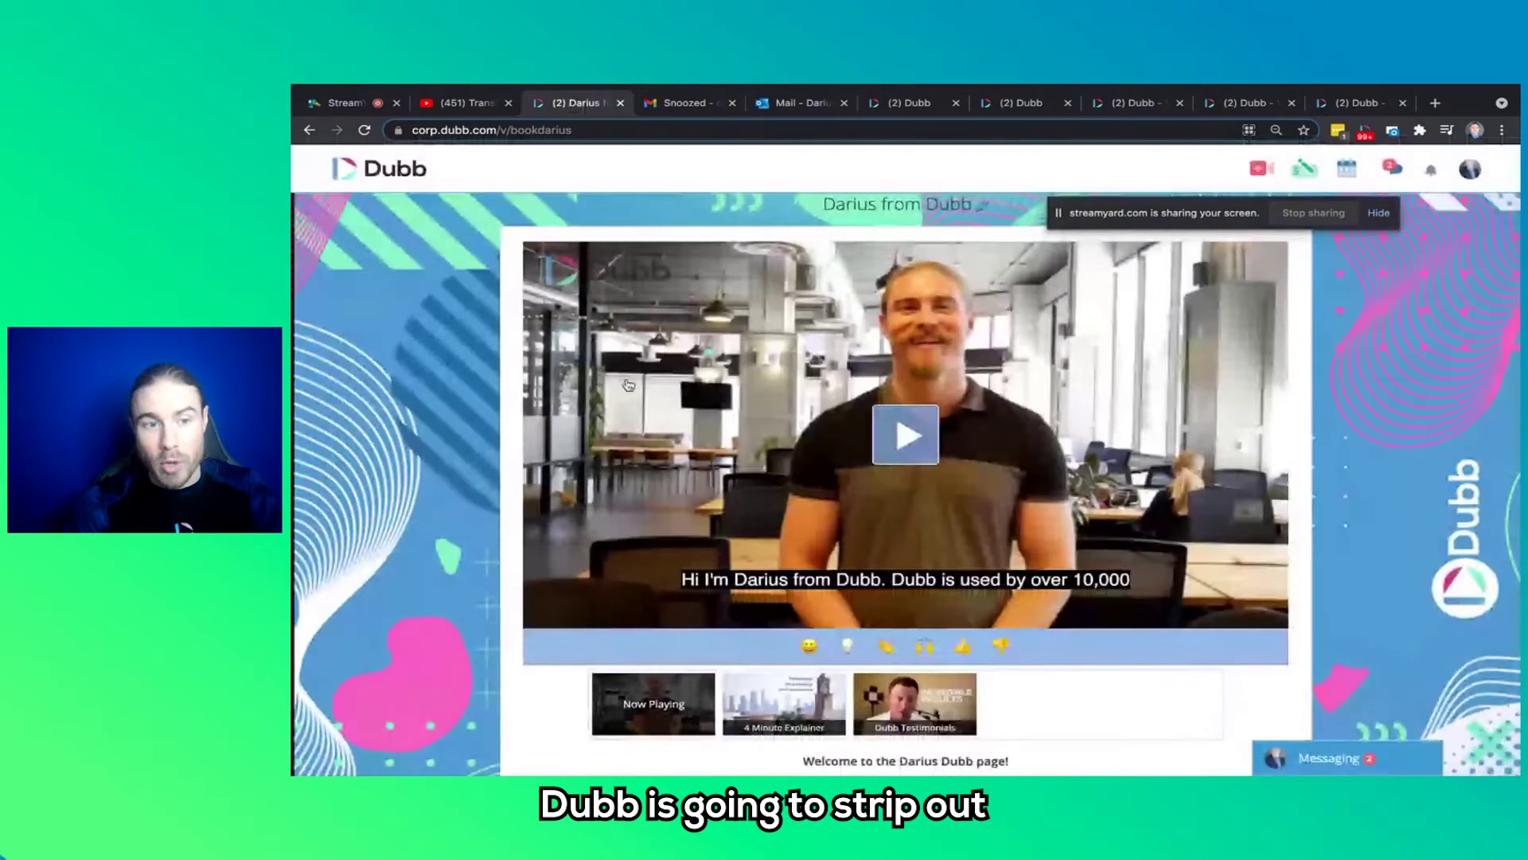
Step: Compare the video on YouTube with the branded Dubb page and scroll through it
click(464, 104)
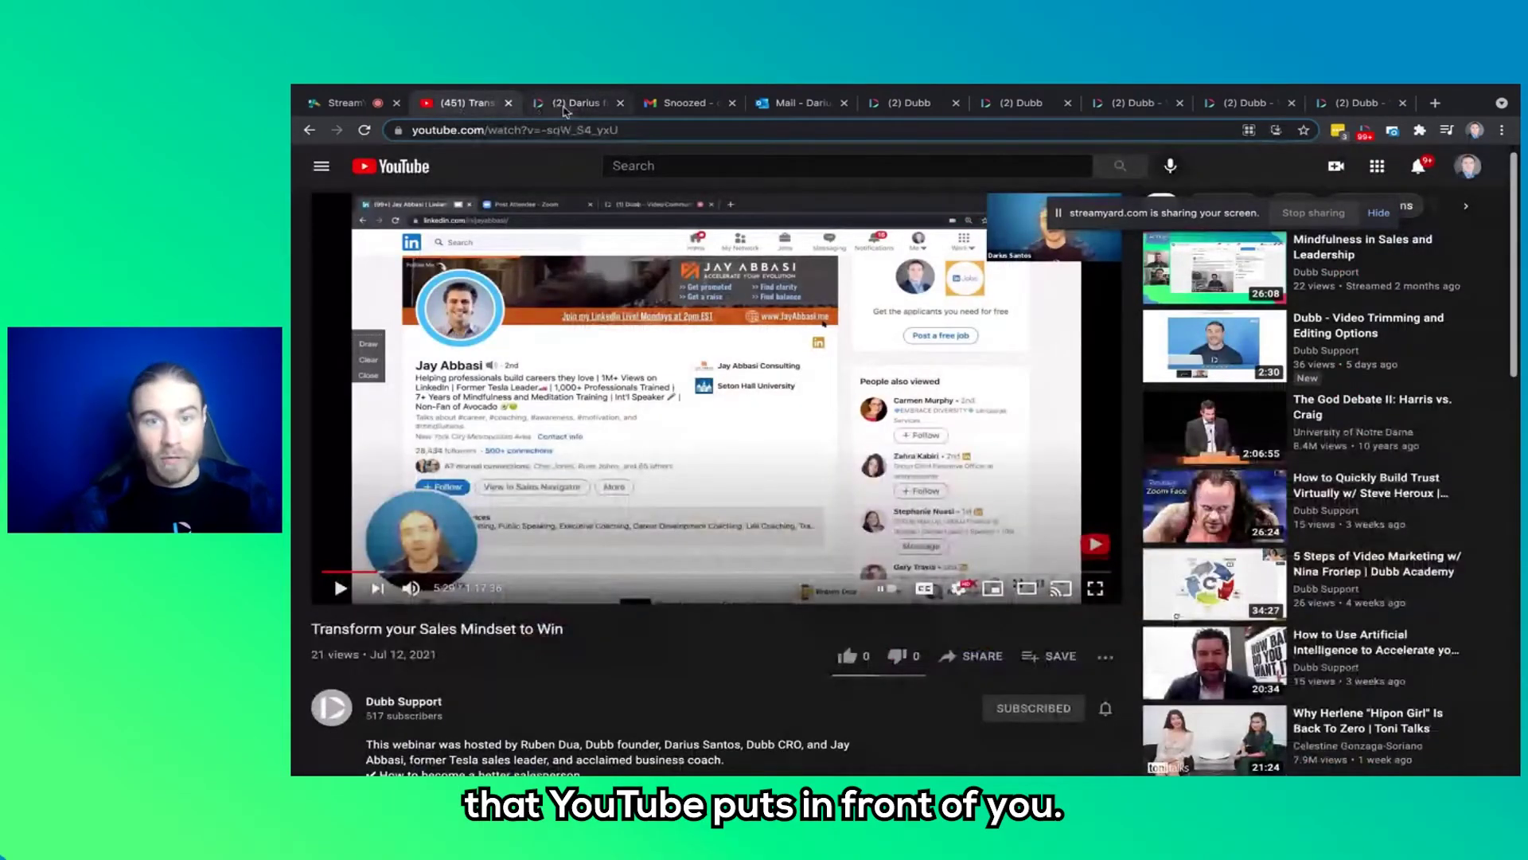
click(568, 106)
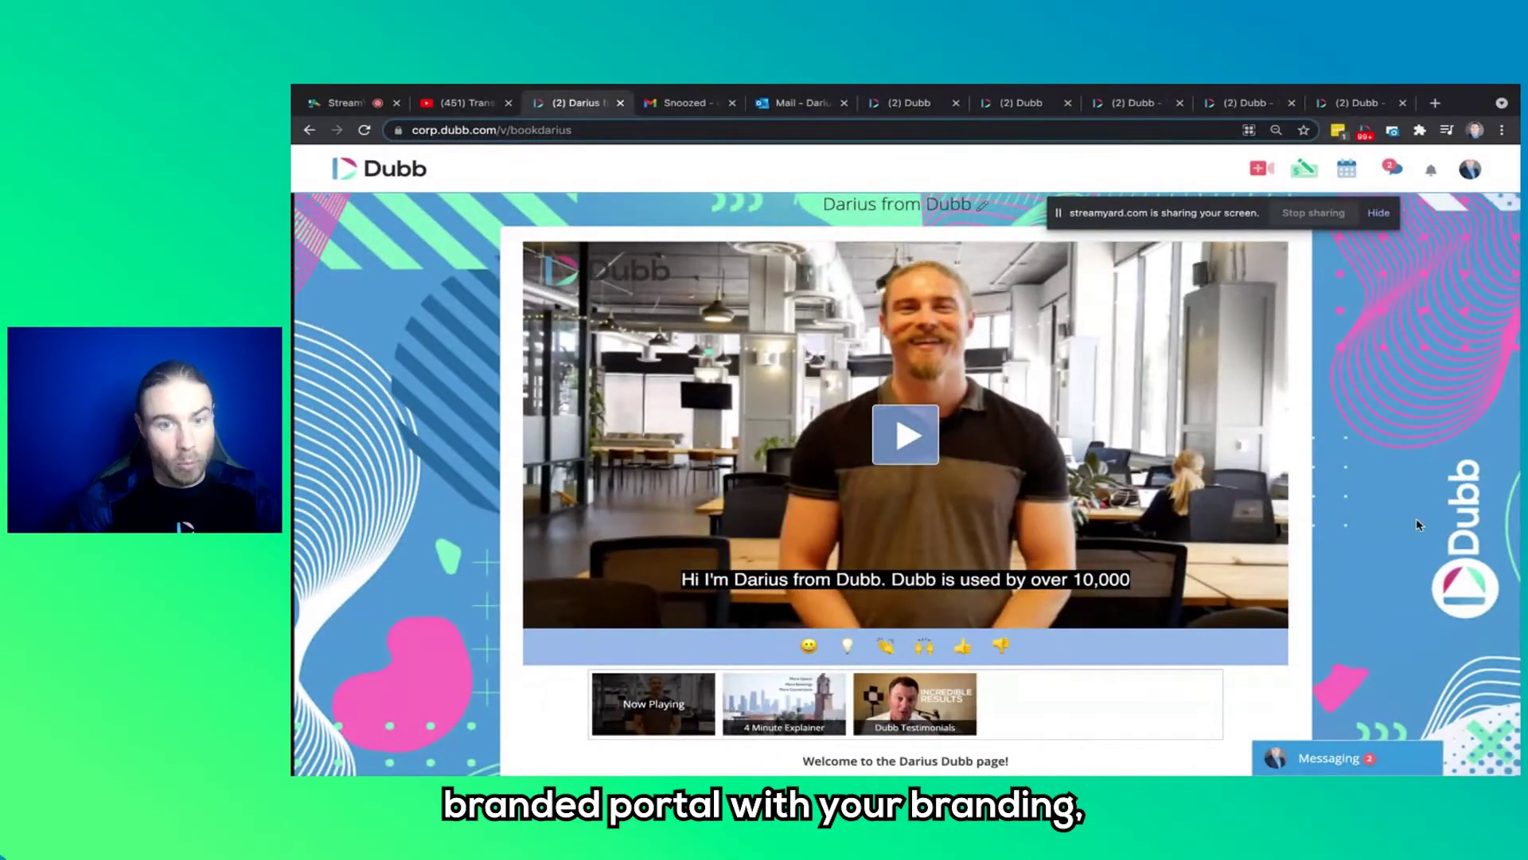
scroll(1418, 525, down, 2)
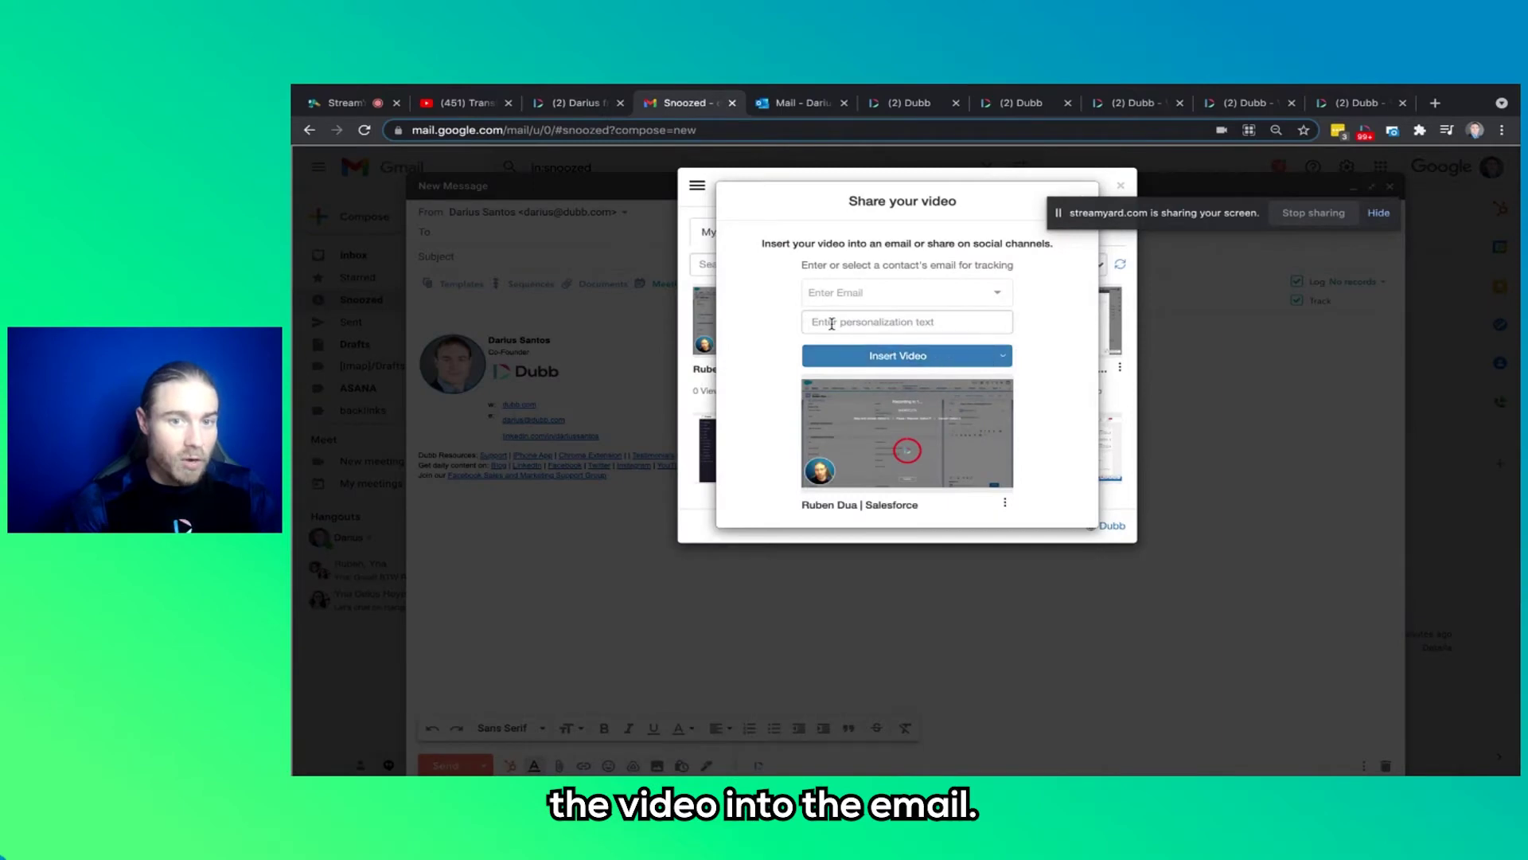
Step: Enter the personalization title 'Video for John' in the Share your video dialog
click(831, 321)
text(V)
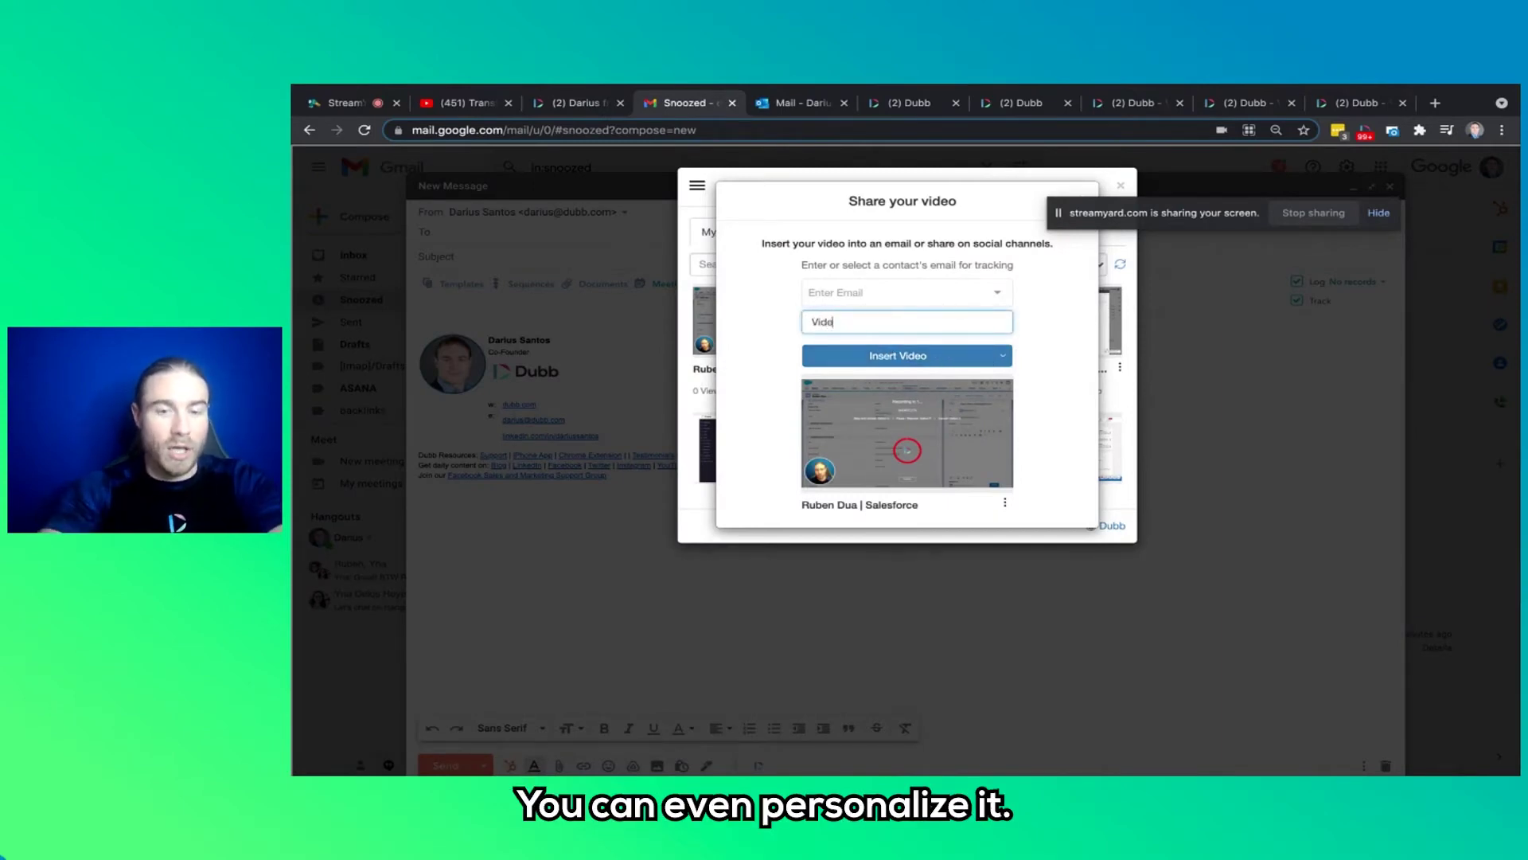
text(ide)
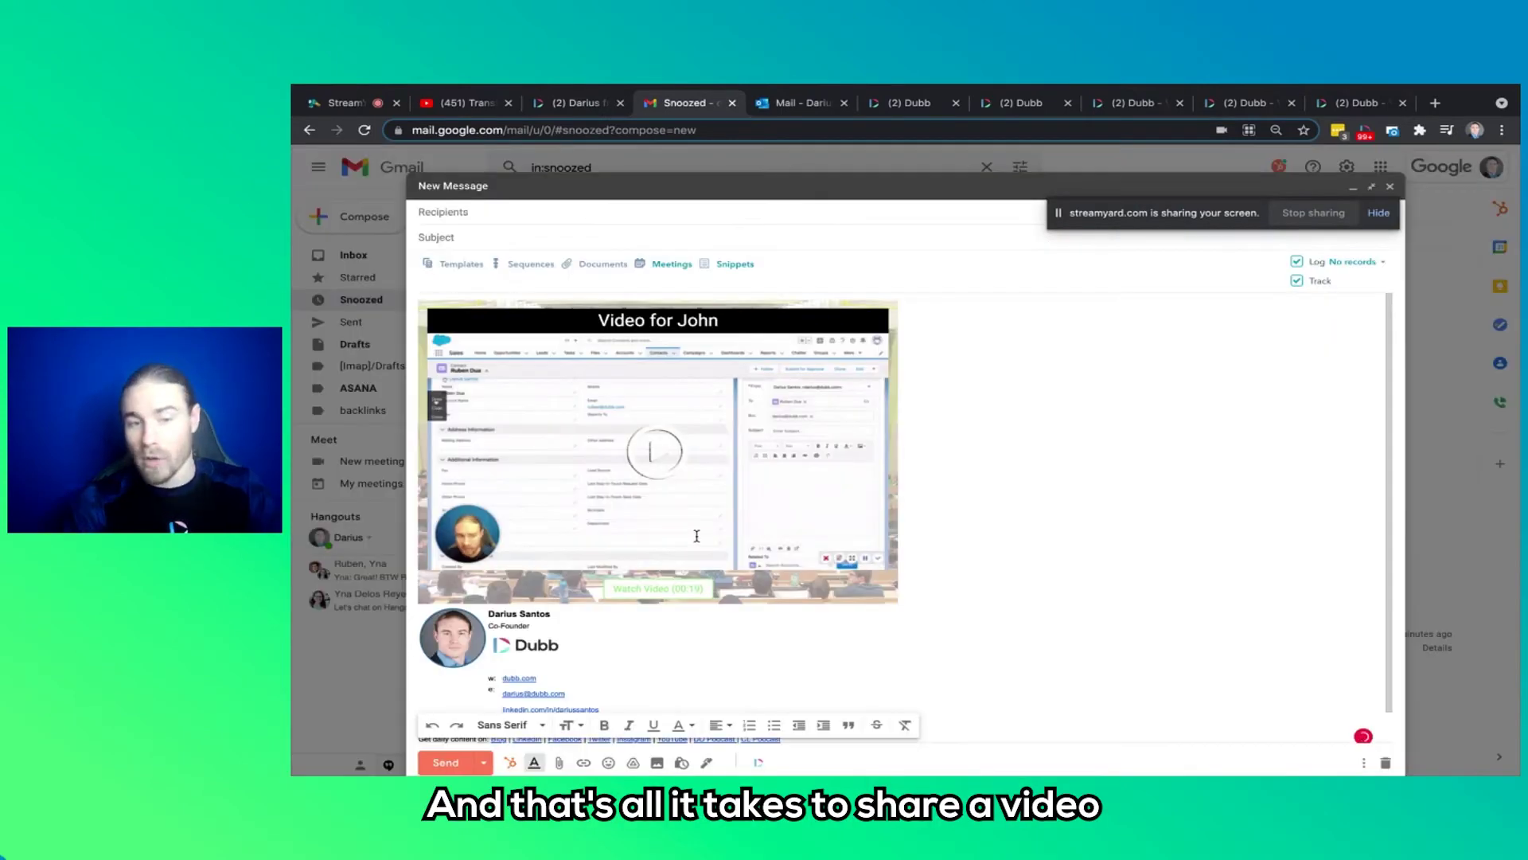
scroll(697, 535, down, 1)
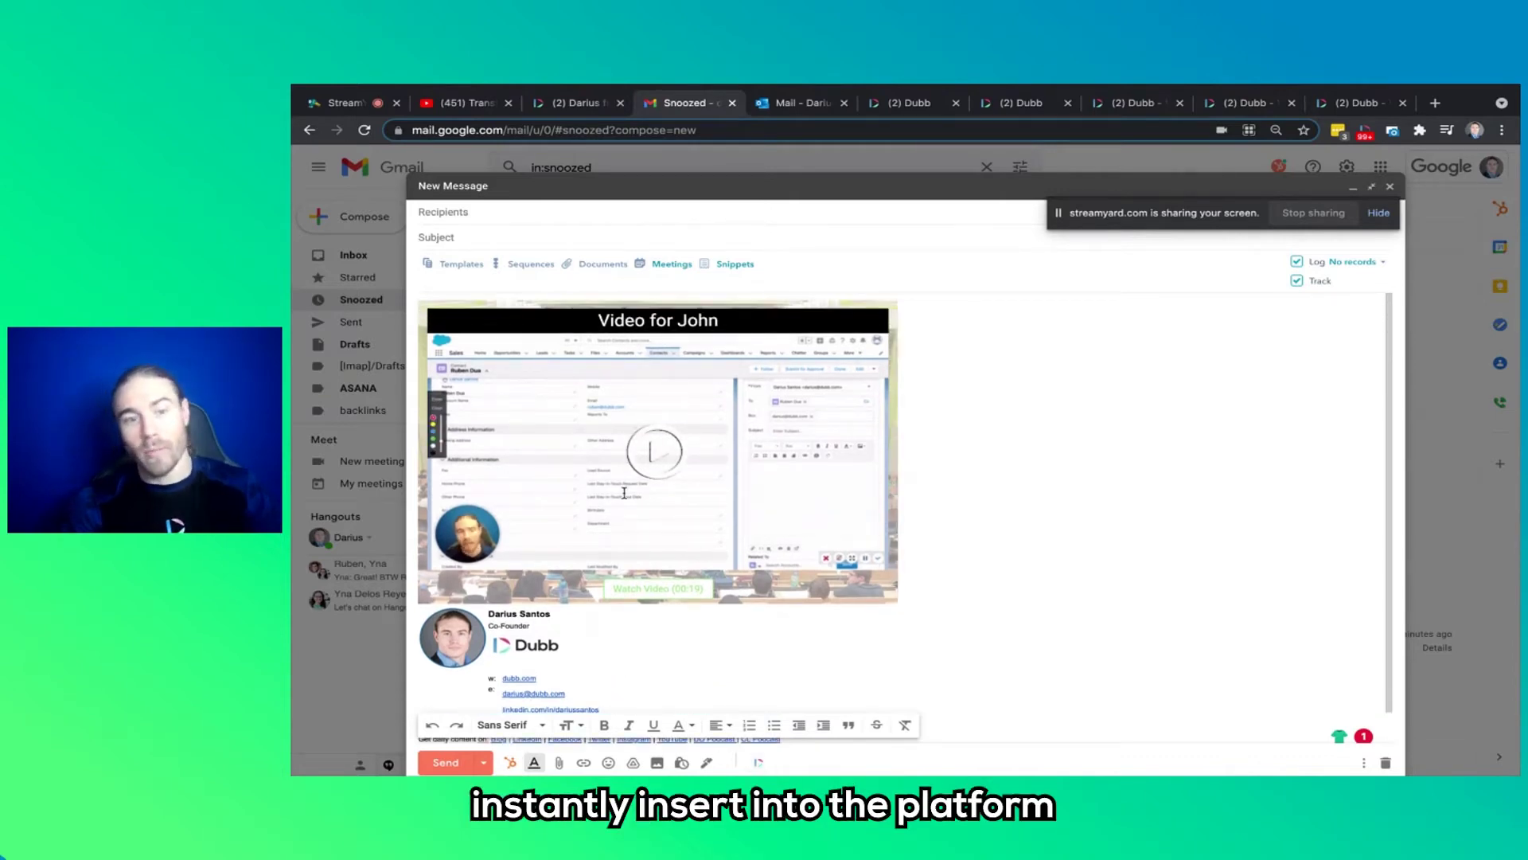
Step: Insert the Ruben Dua Salesforce video into an Outlook message via Dubb, then return to Gmail
click(788, 103)
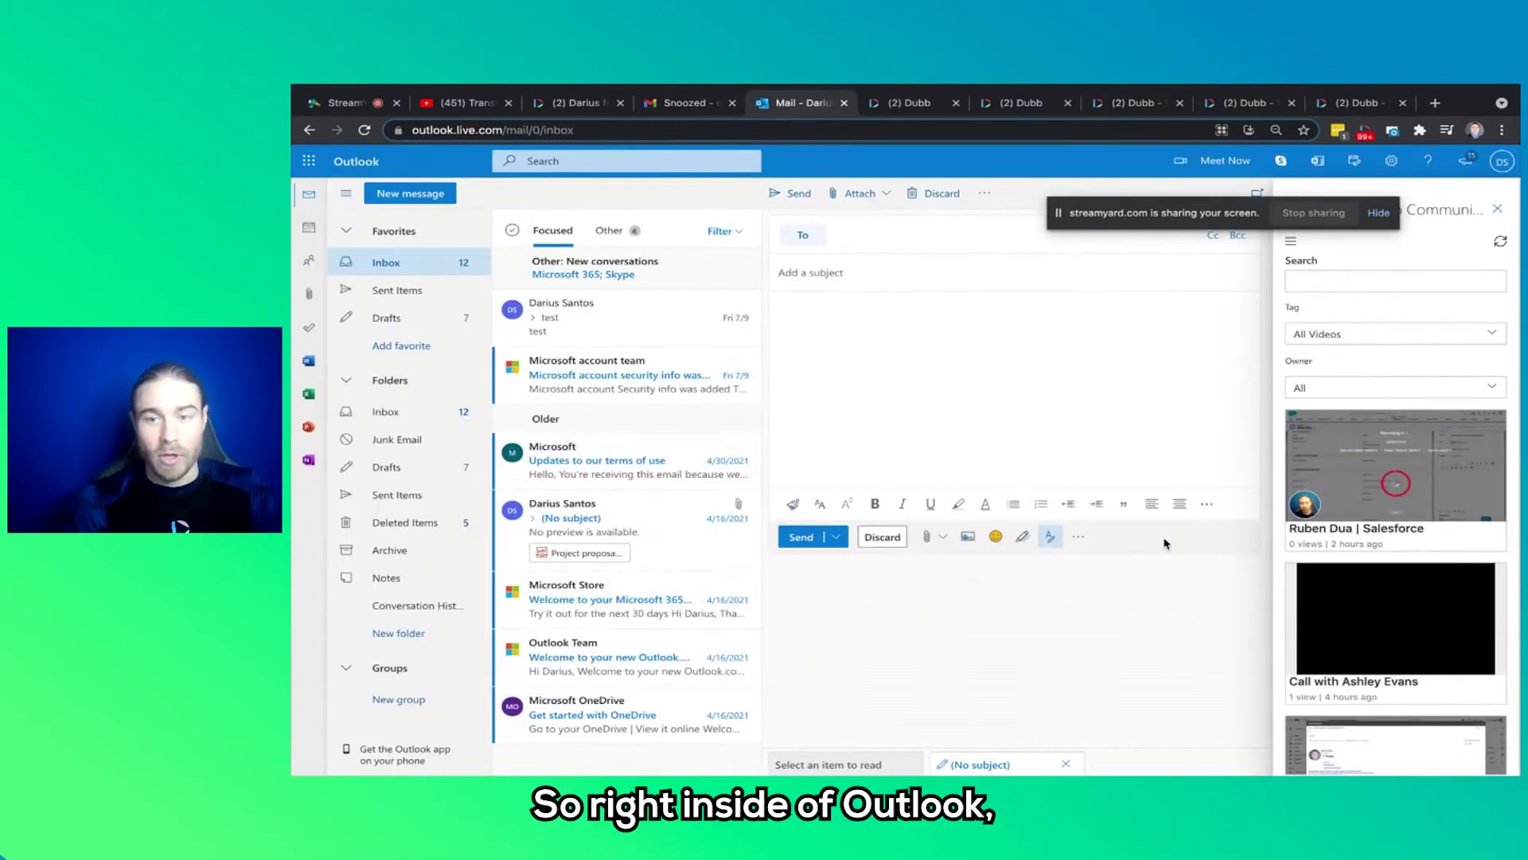
click(1078, 536)
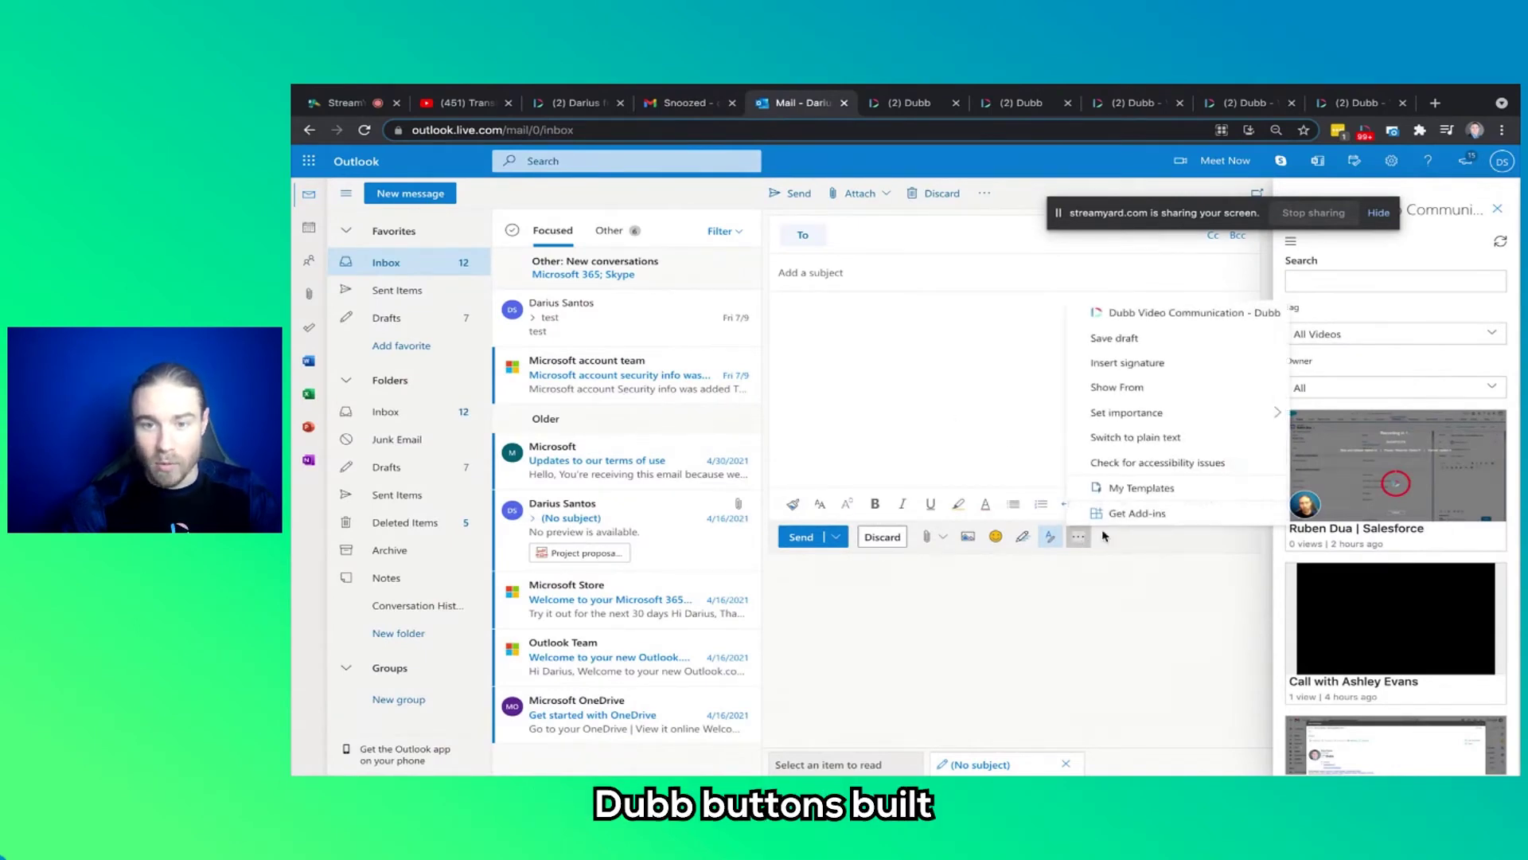
click(1396, 468)
click(1395, 593)
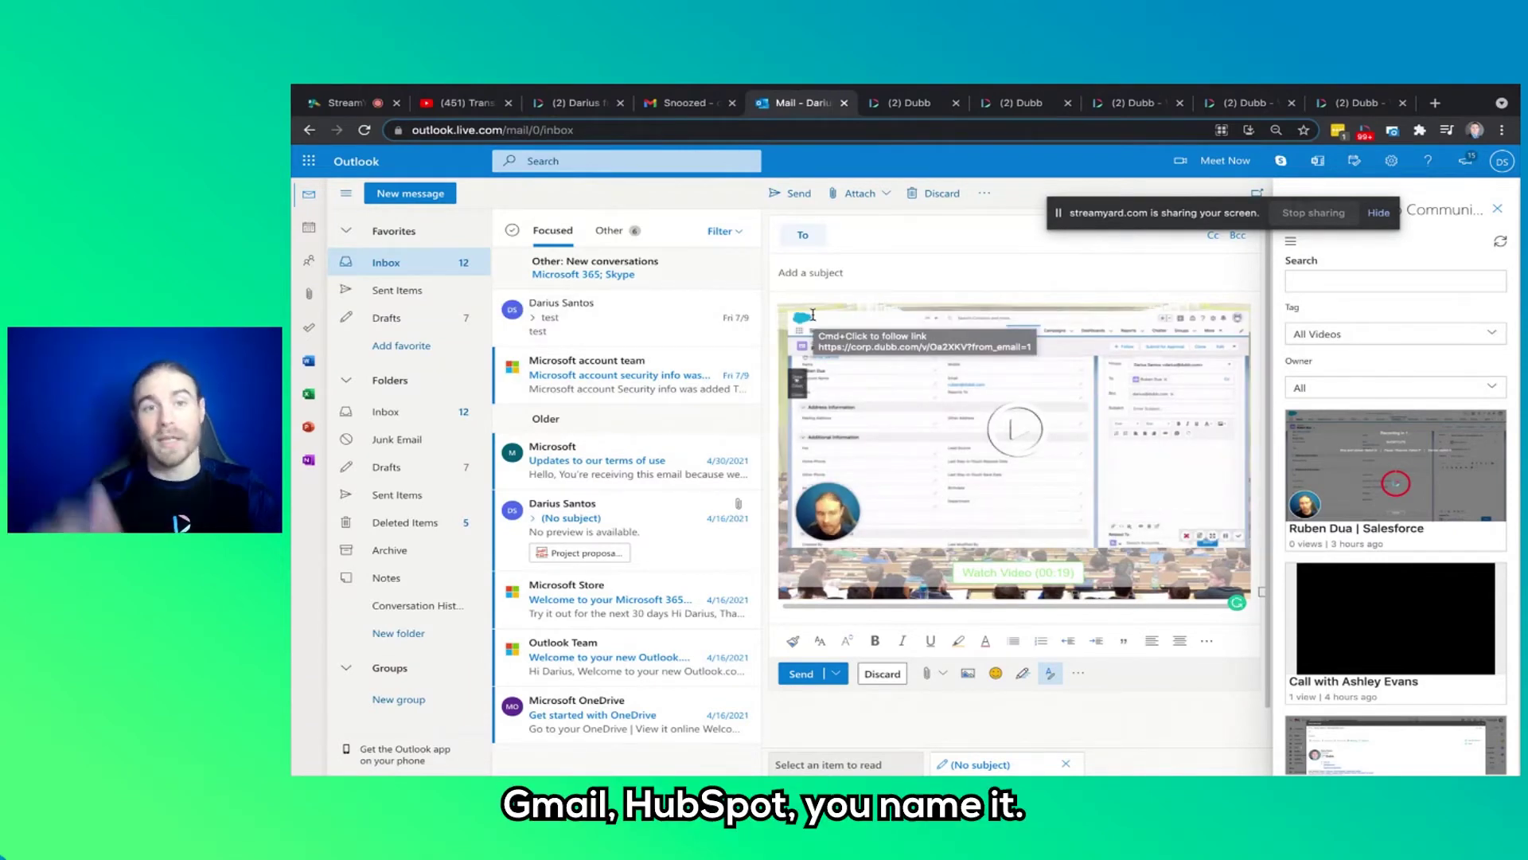
click(689, 107)
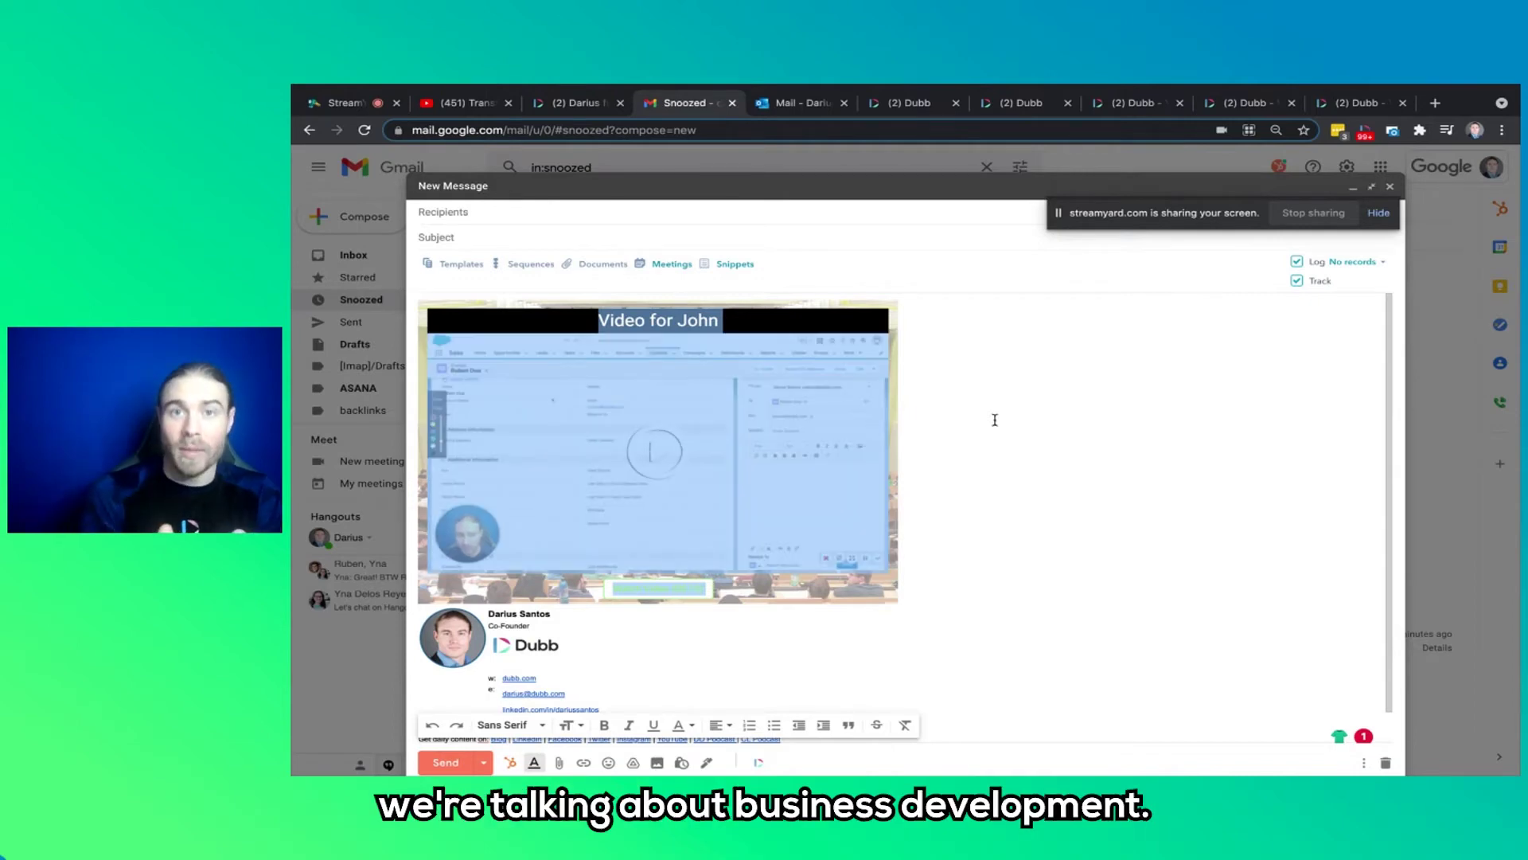
Step: Deselect the embedded 'Video for John' thumbnail and switch to Dubb's Campaign Configuration page
click(915, 476)
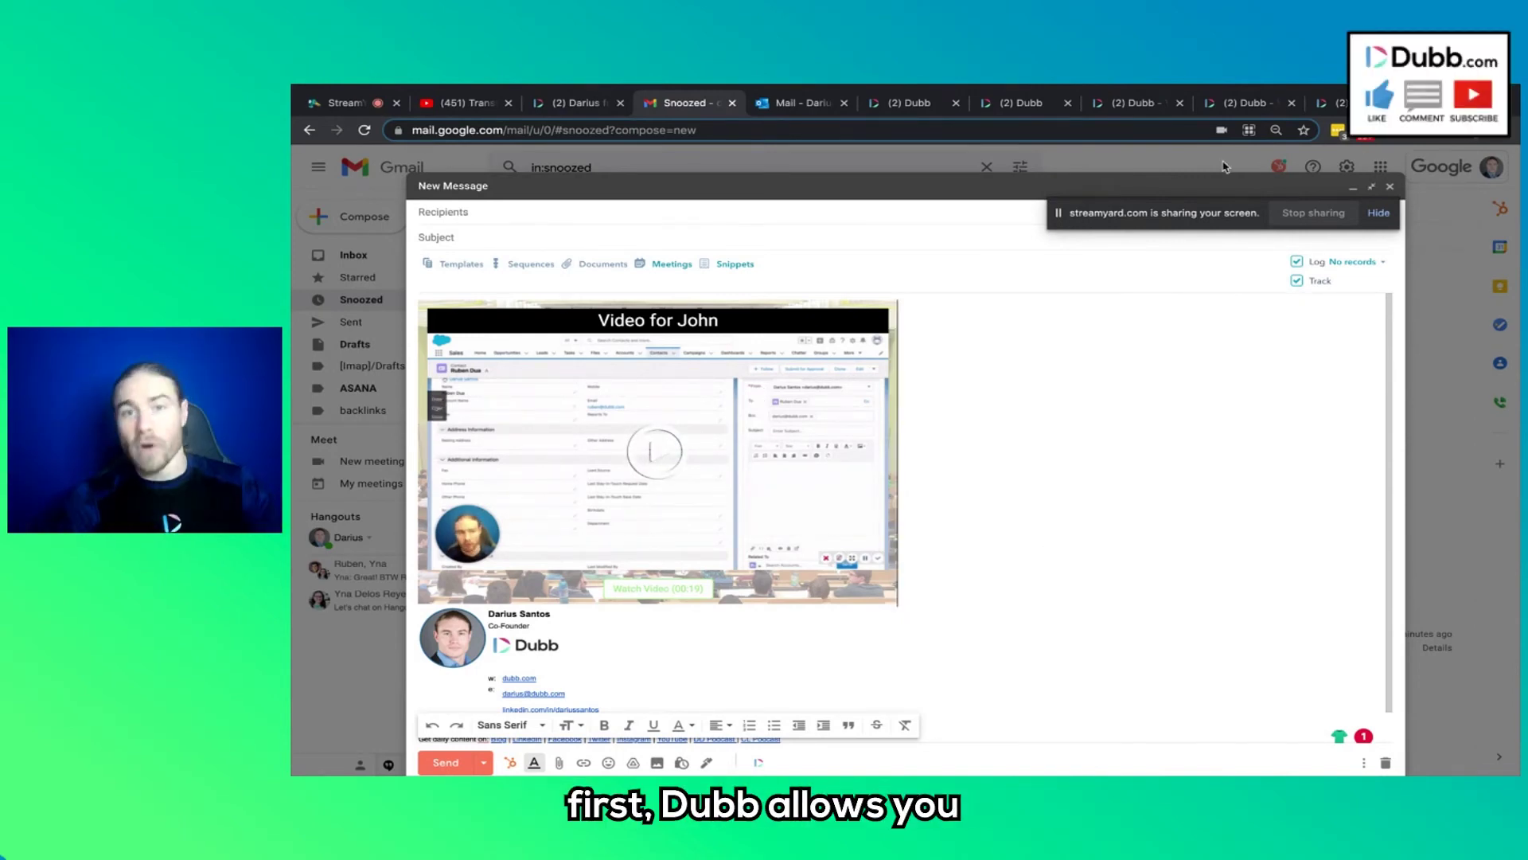
click(907, 102)
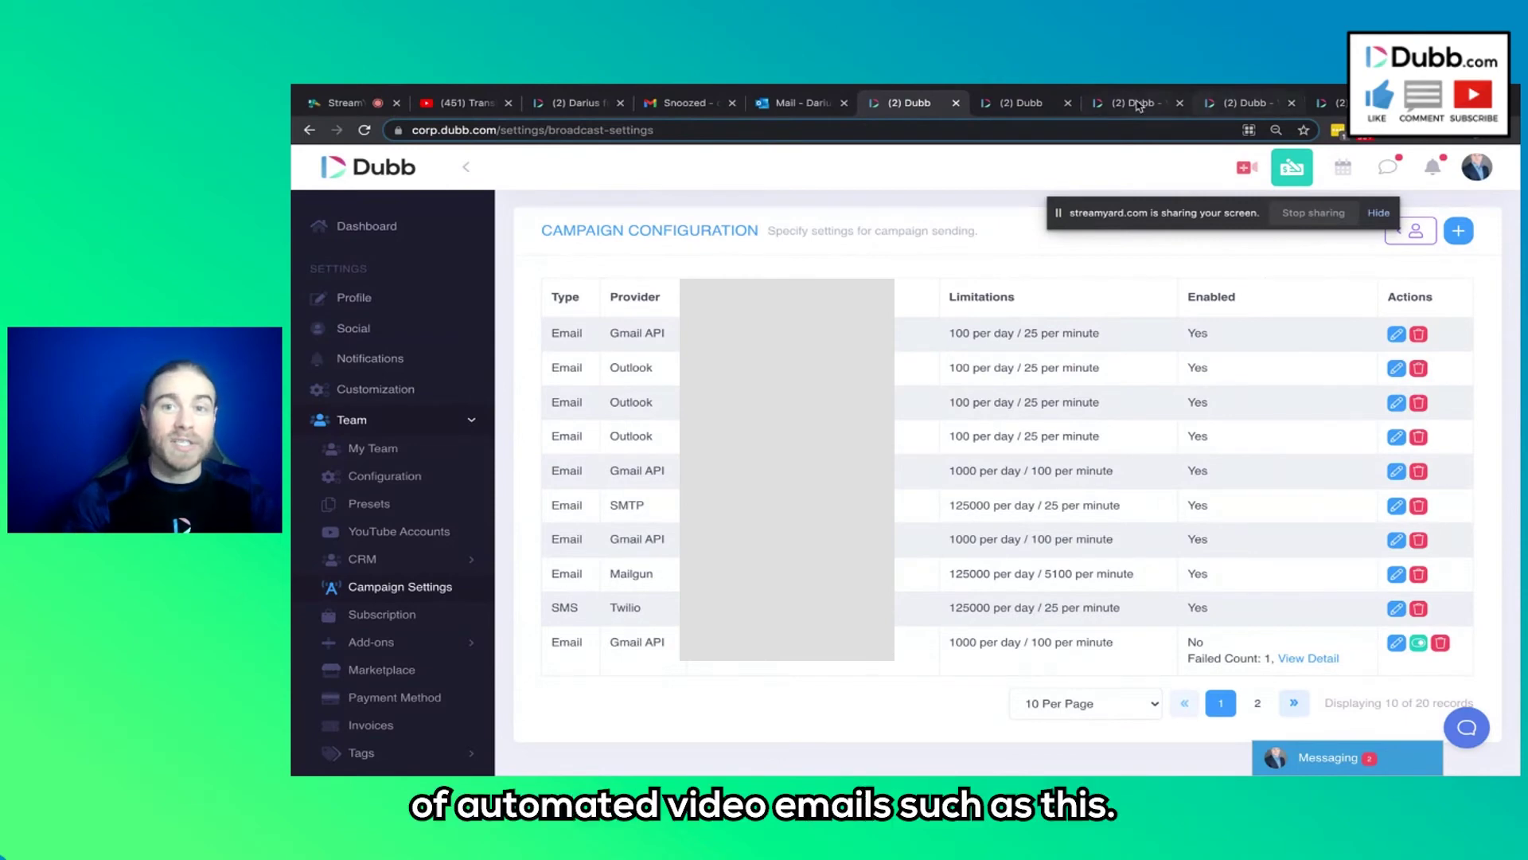
Step: Look over Dubb's automated email workflow editor
key(ctrl+Tab)
key(ctrl+Tab)
click(1244, 96)
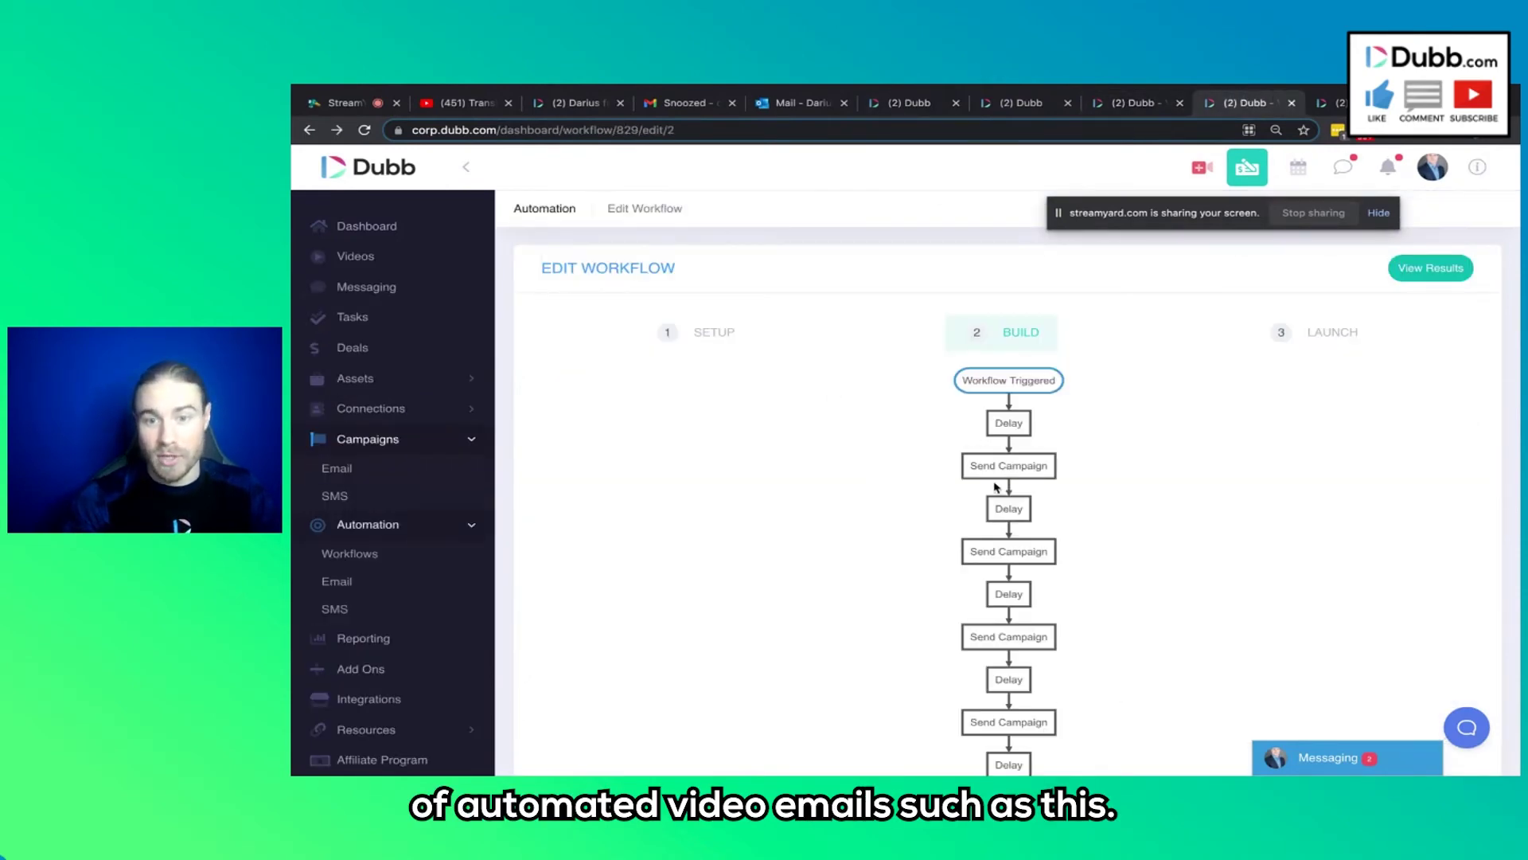
mouse_move(1016, 515)
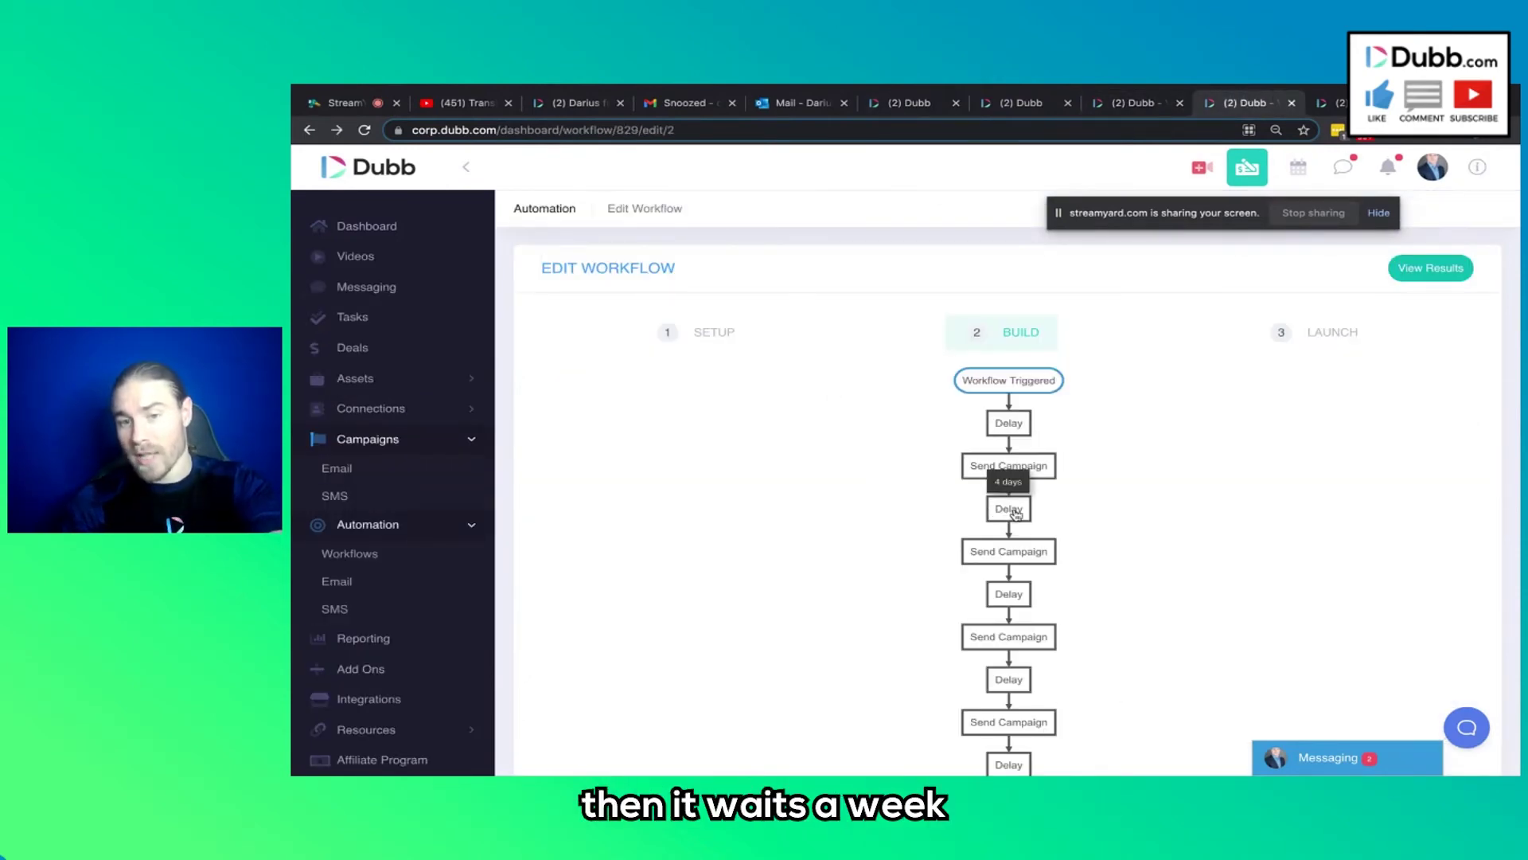
mouse_move(984, 557)
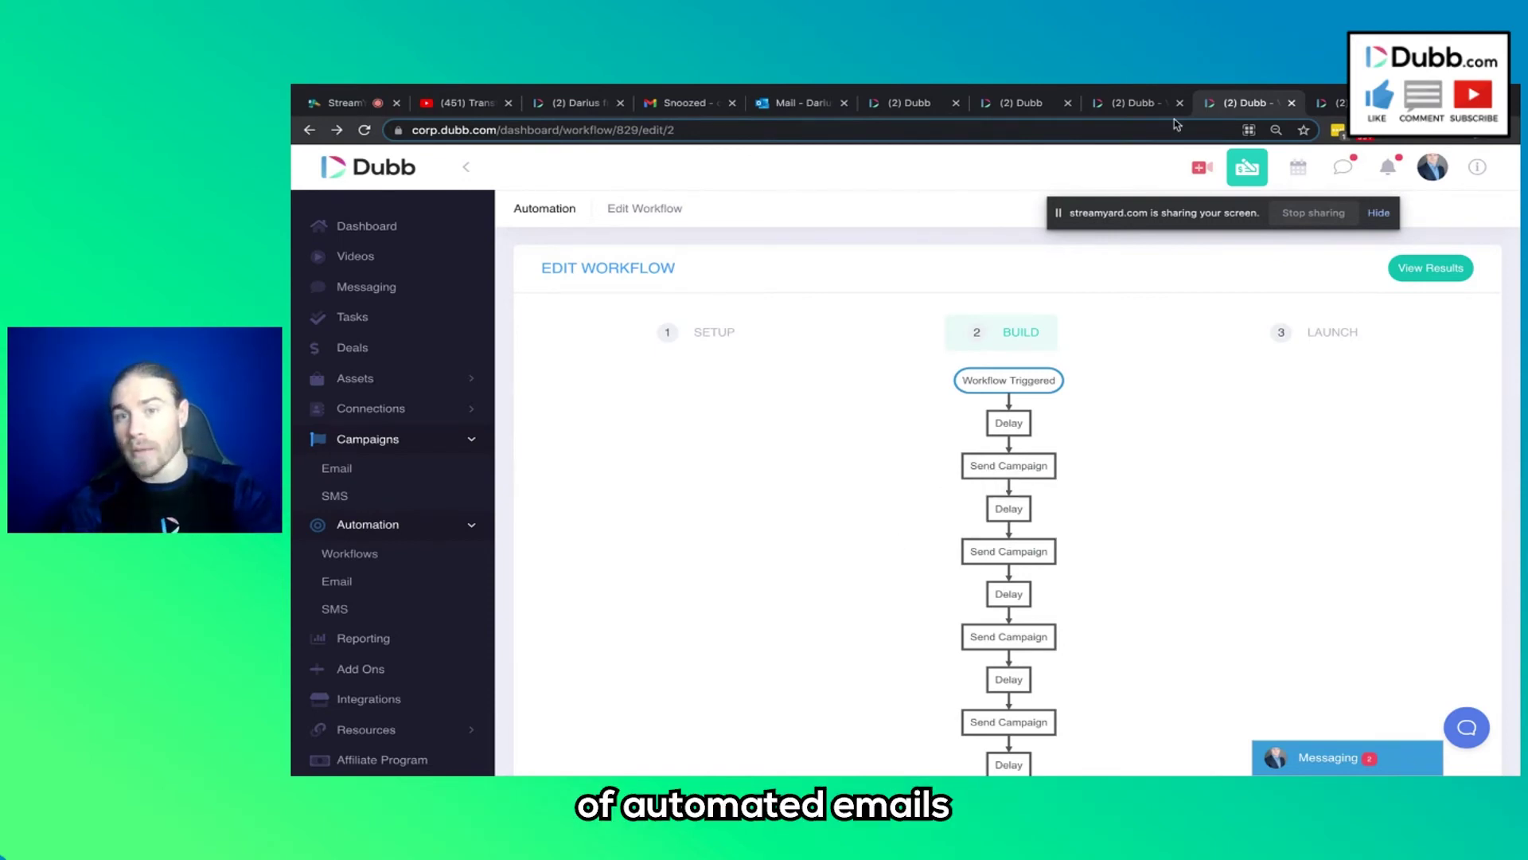
Step: Switch among the email campaigns and configuration pages, ending on the 'How to Quickly Build Trust Virtually' stats
click(1062, 109)
click(1124, 109)
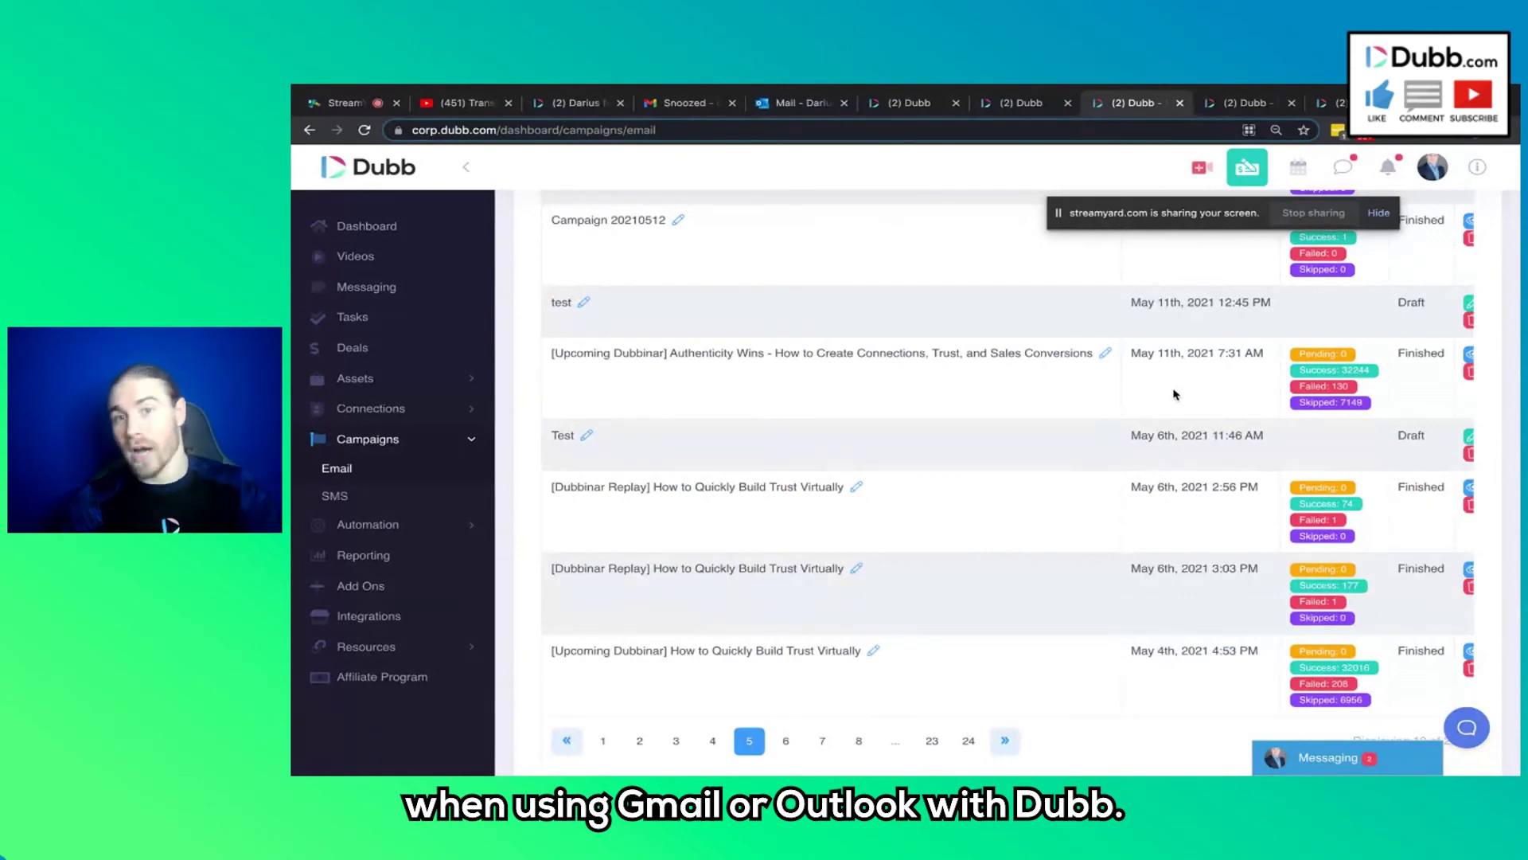
click(907, 104)
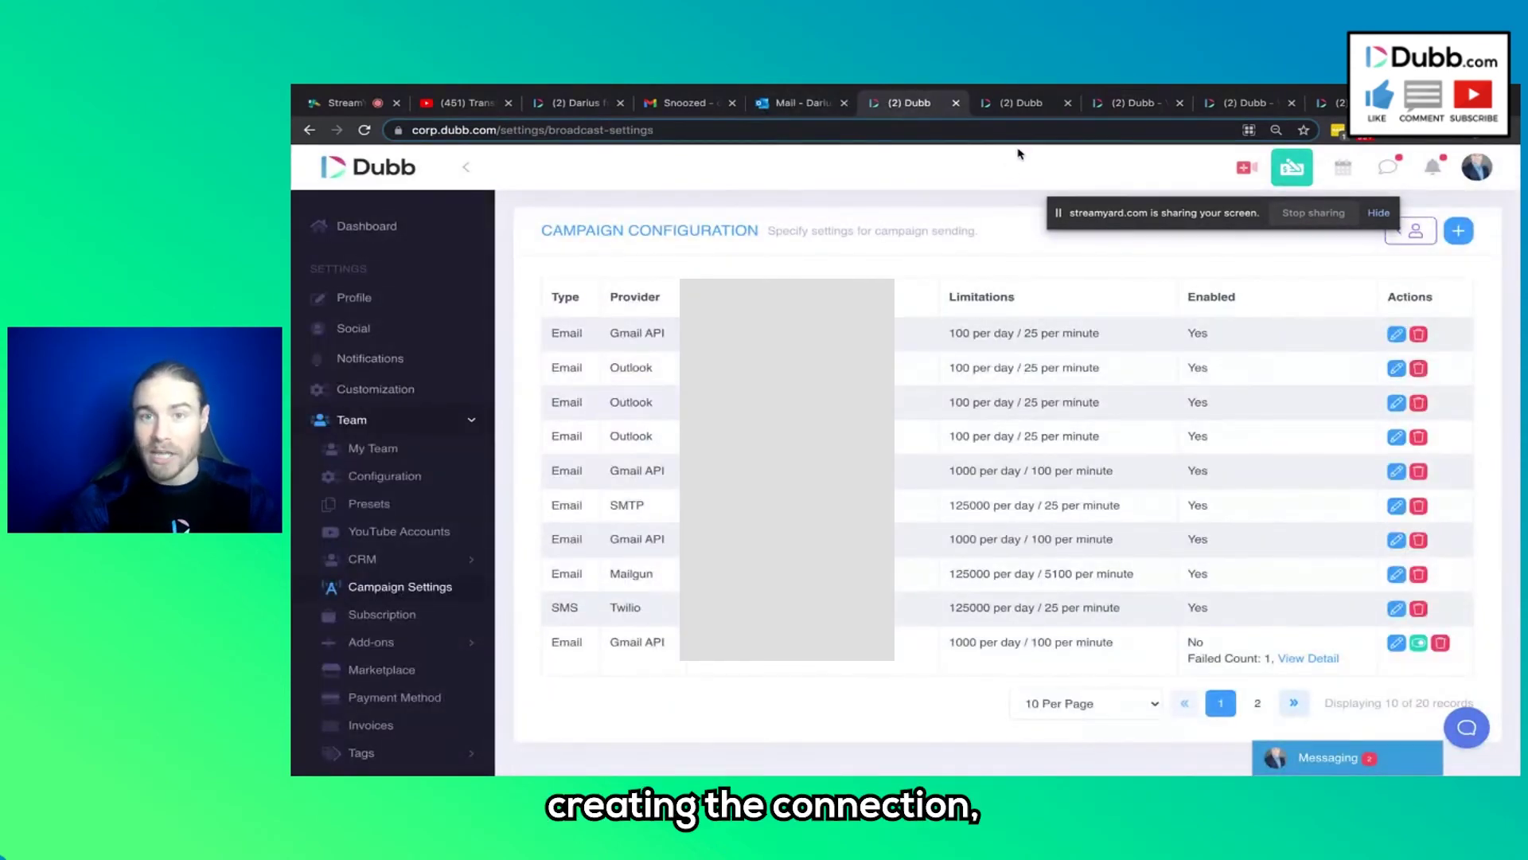
click(1019, 110)
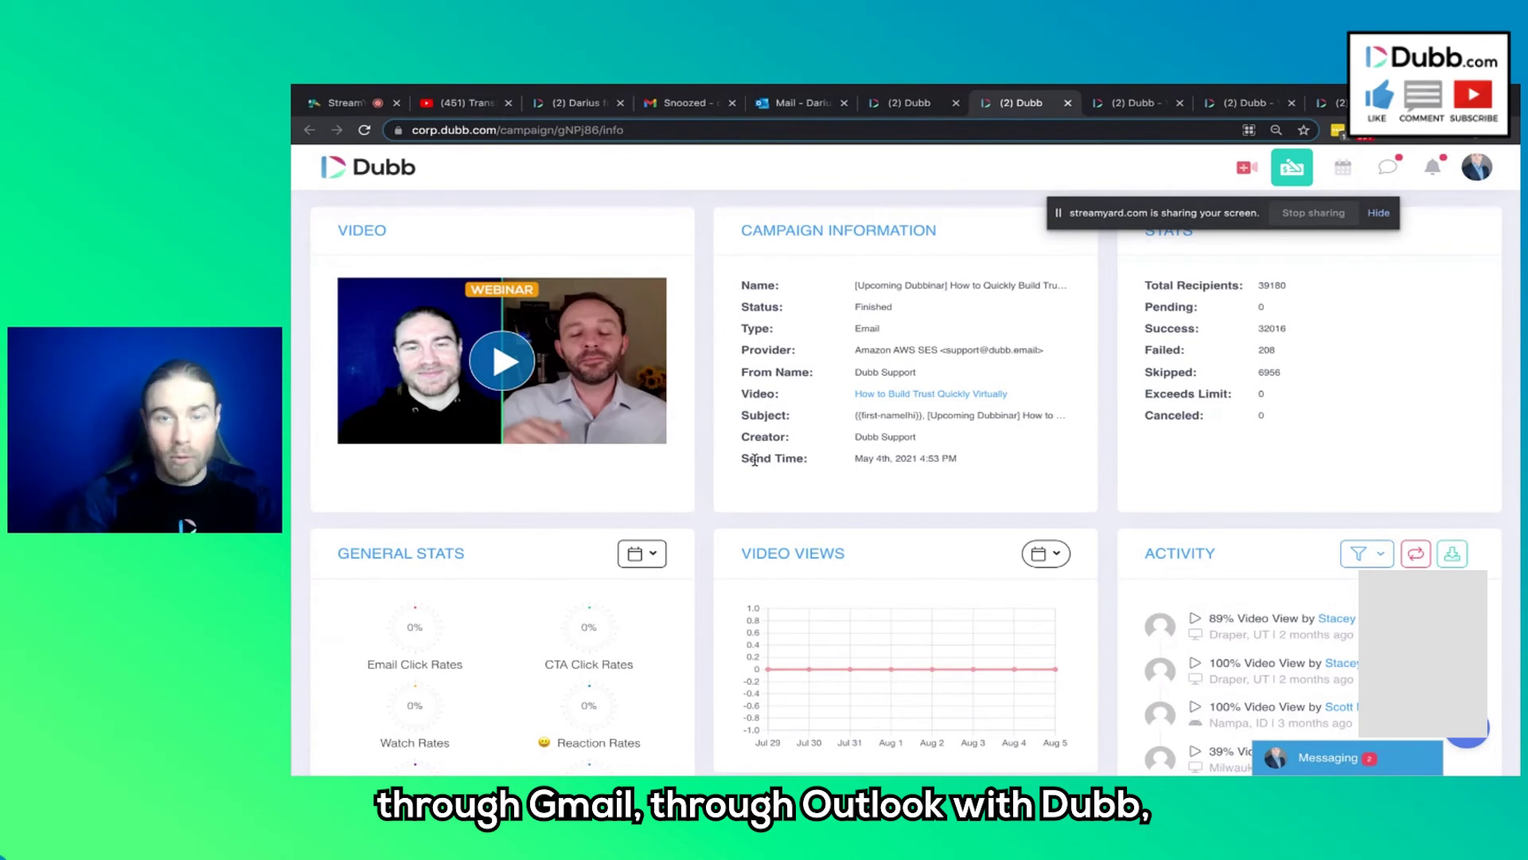
Step: Scroll through the campaign's Activity list, noting a viewer's 89% video view
scroll(755, 460, down, 3)
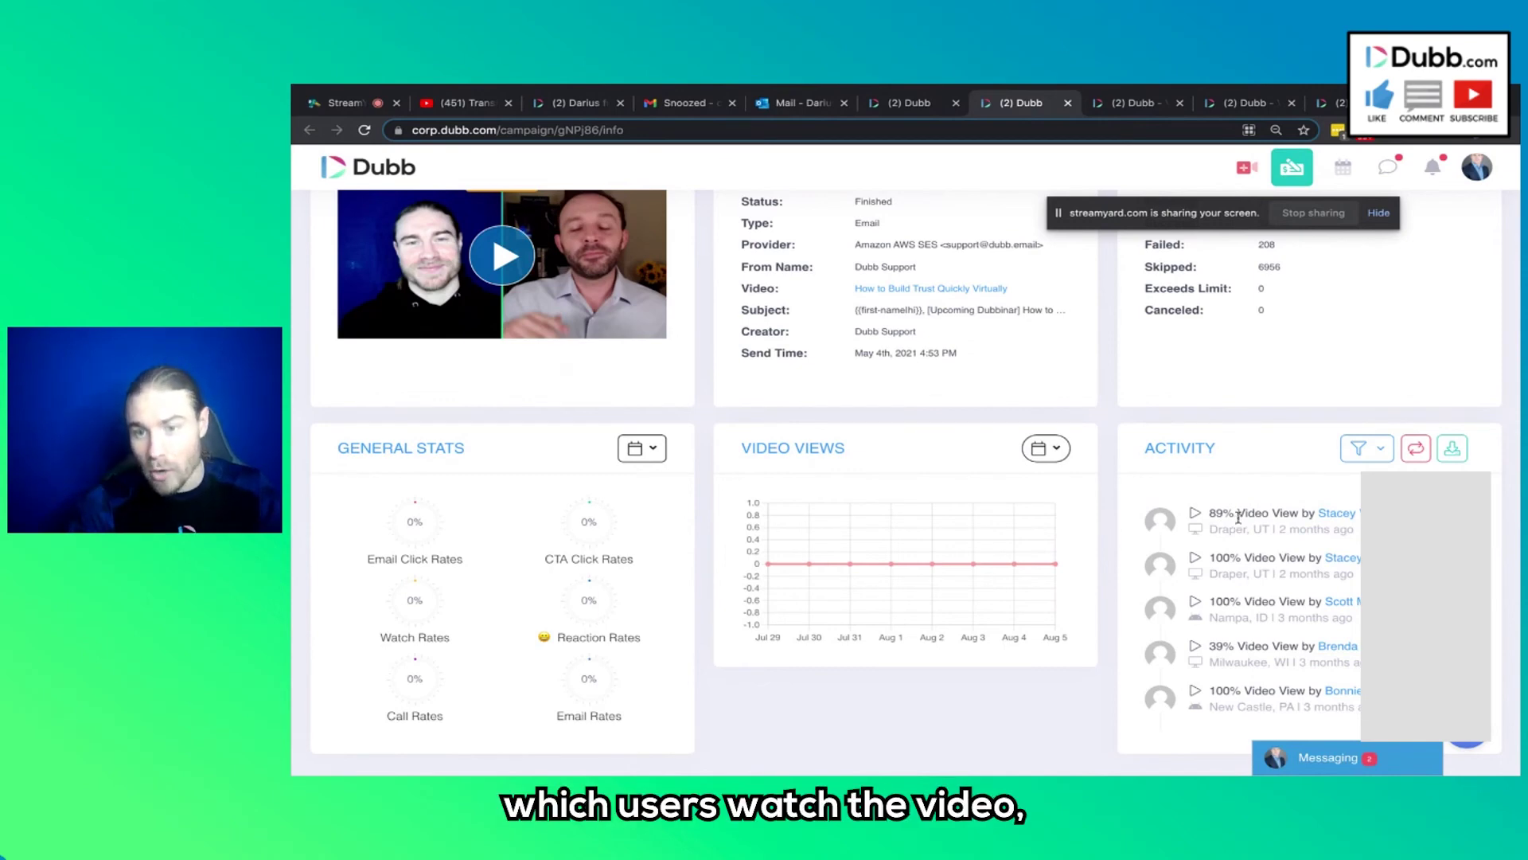
drag(1208, 514, 1189, 526)
scroll(1301, 585, down, 4)
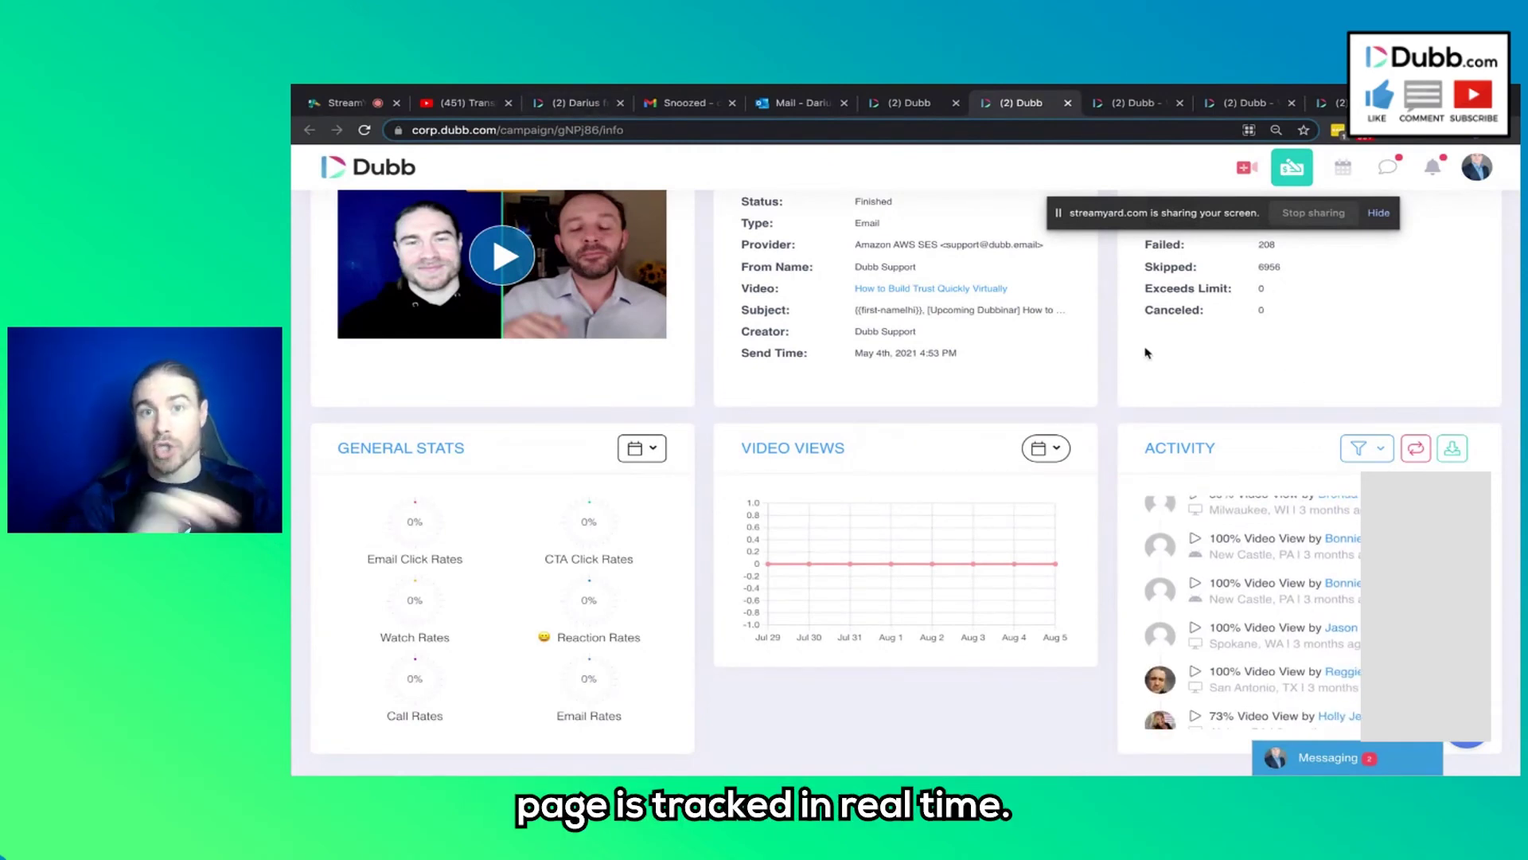
Step: View the personal Dubb landing page, then back on the campaign stats export the viewer activity
click(566, 104)
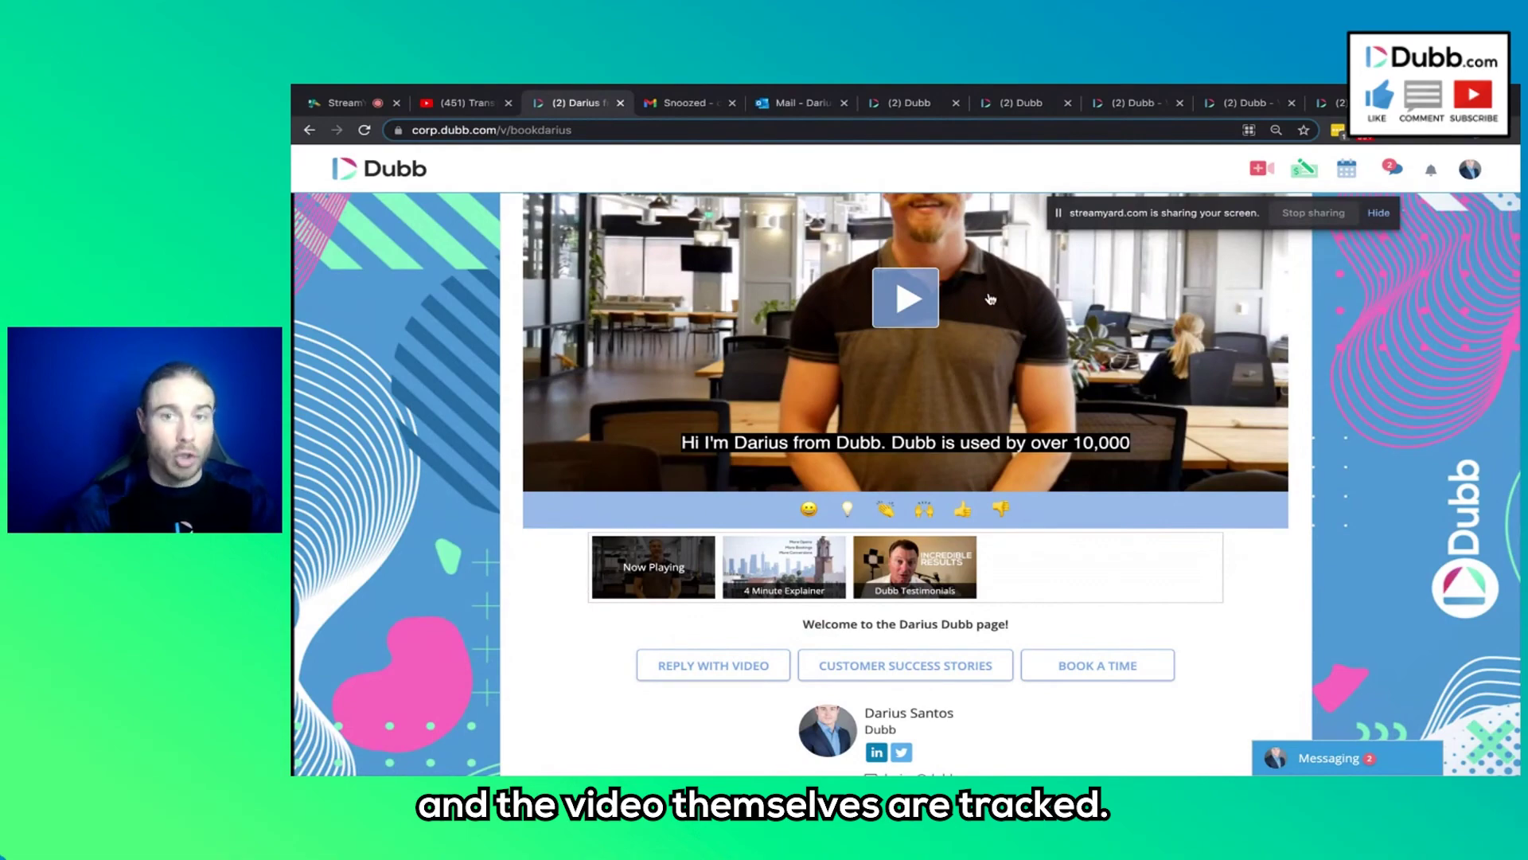
click(1125, 102)
click(1001, 103)
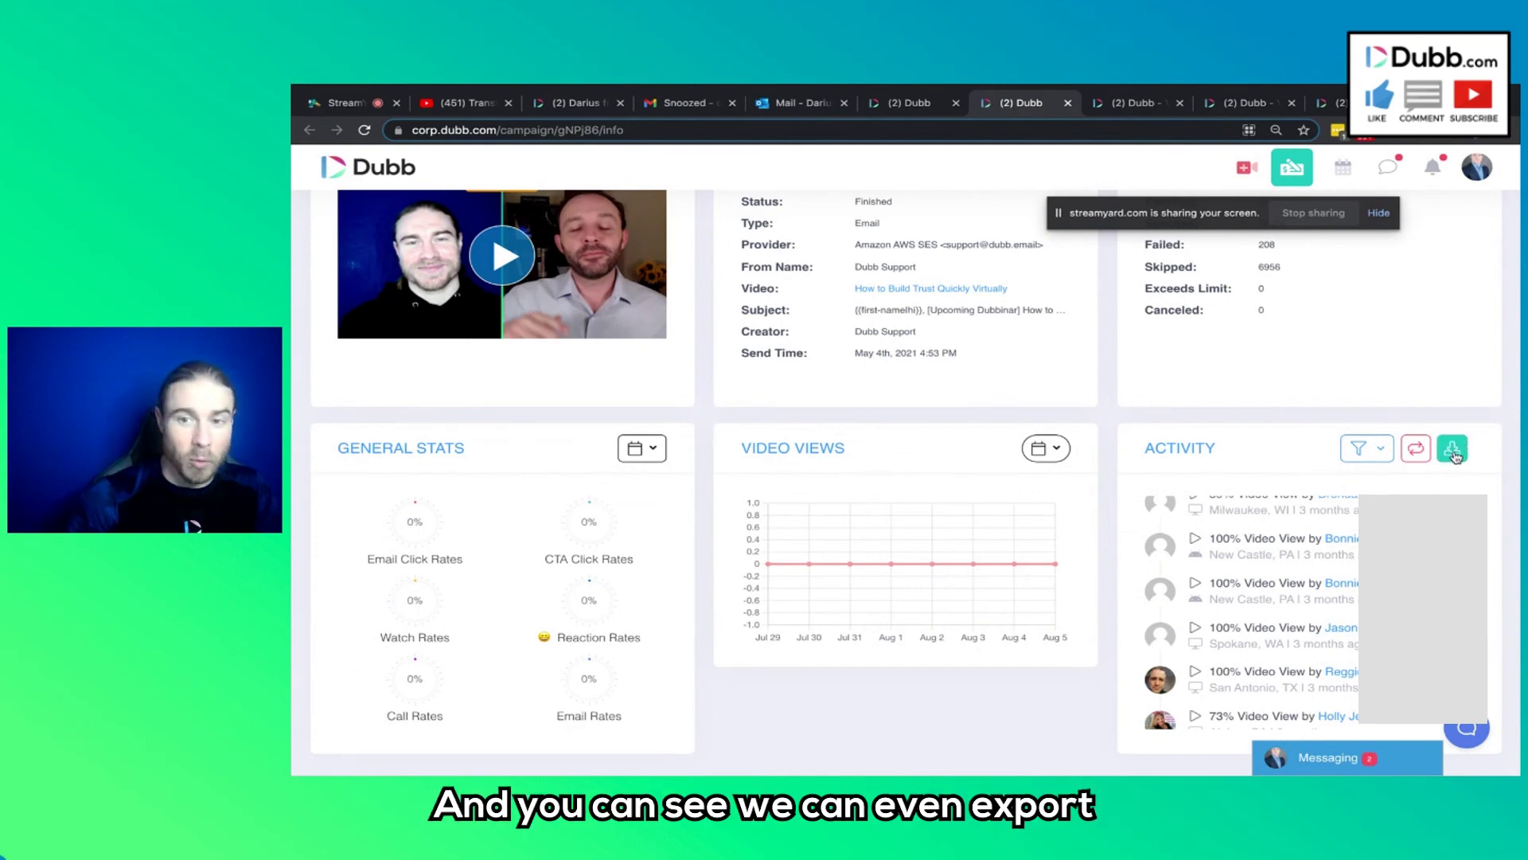
click(1362, 448)
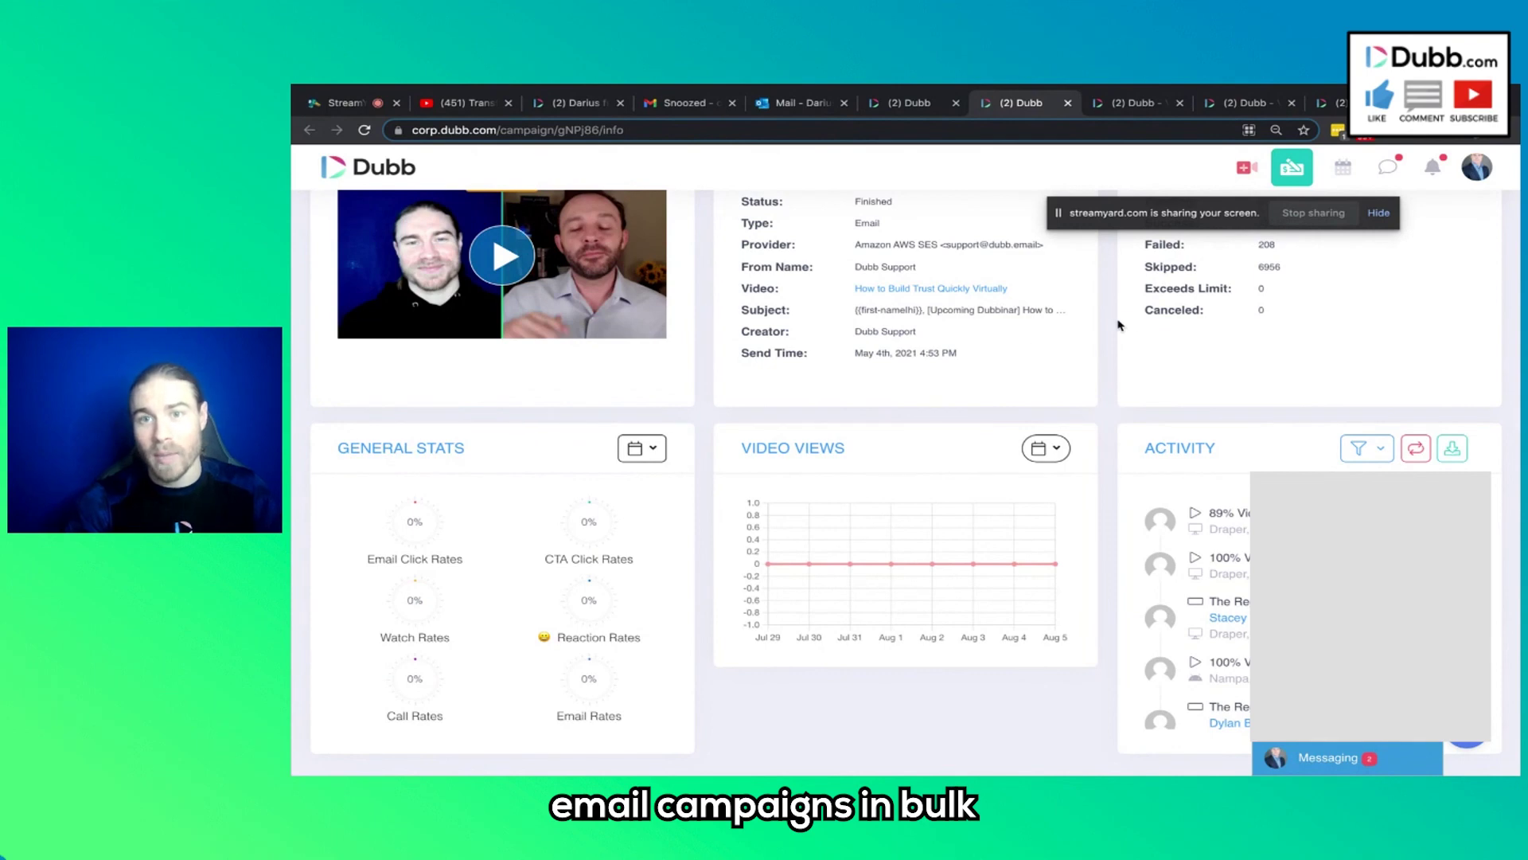
scroll(1118, 325, up, 3)
click(1134, 104)
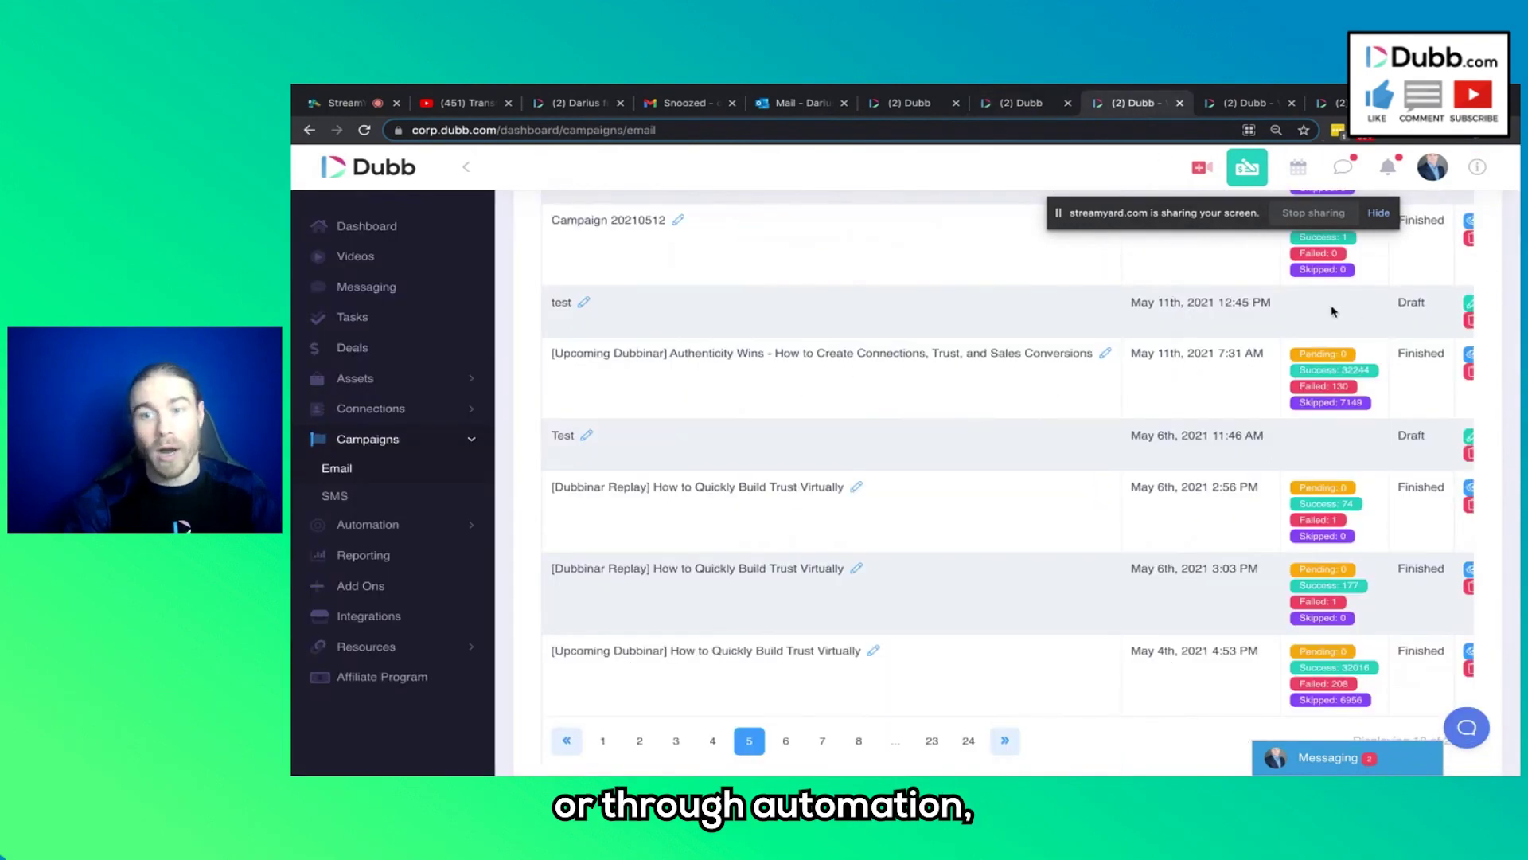